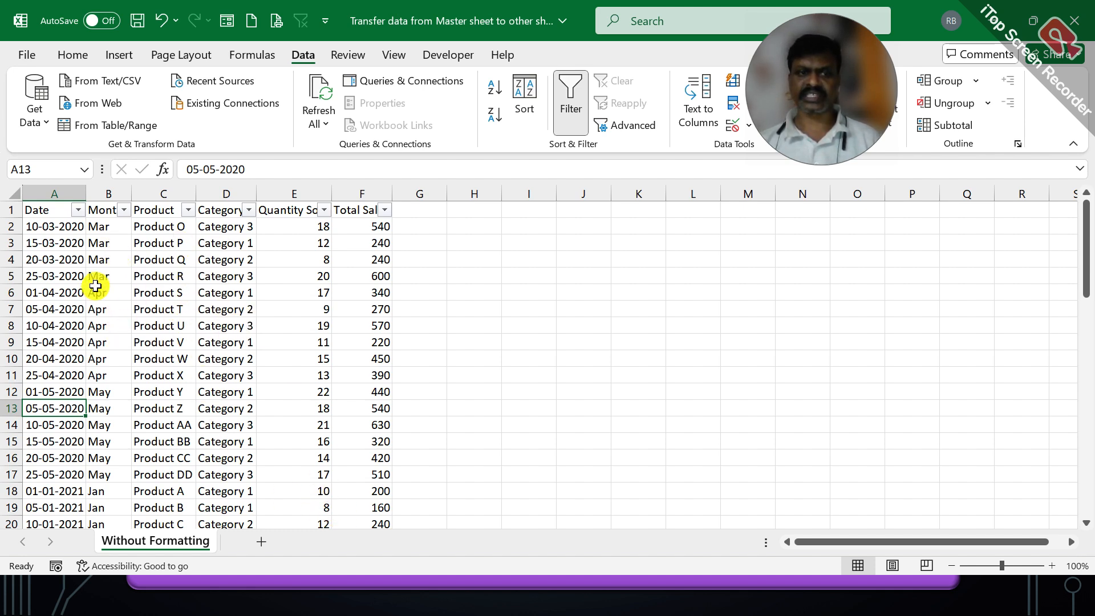
Step: Insert a PivotTable from the sales data onto a new worksheet
{"action": "left_click", "coordinate": [199, 291]}
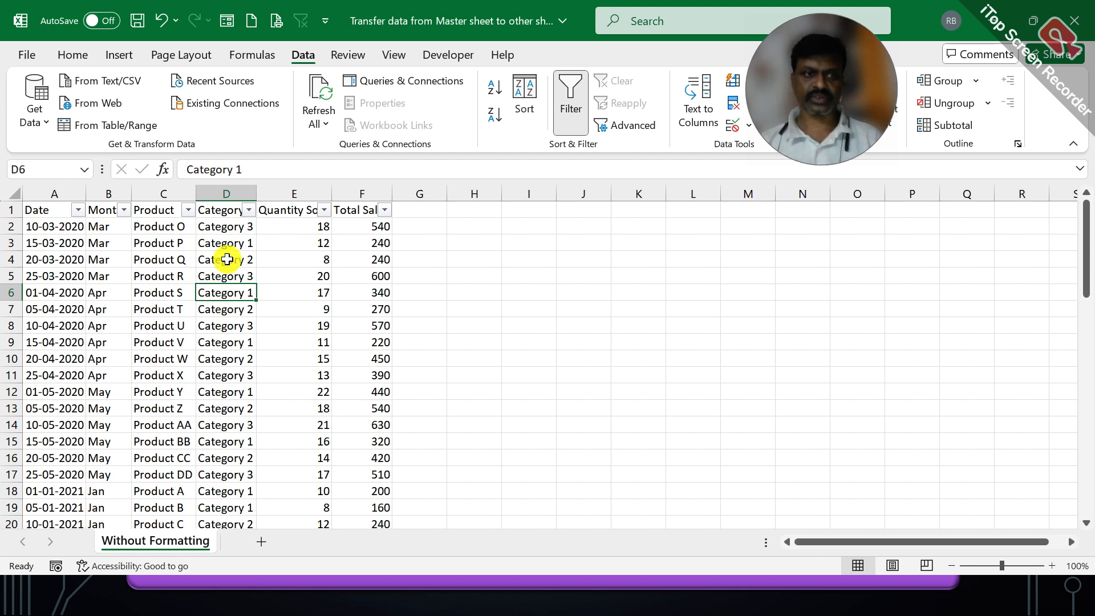
{"action": "left_click", "coordinate": [64, 324]}
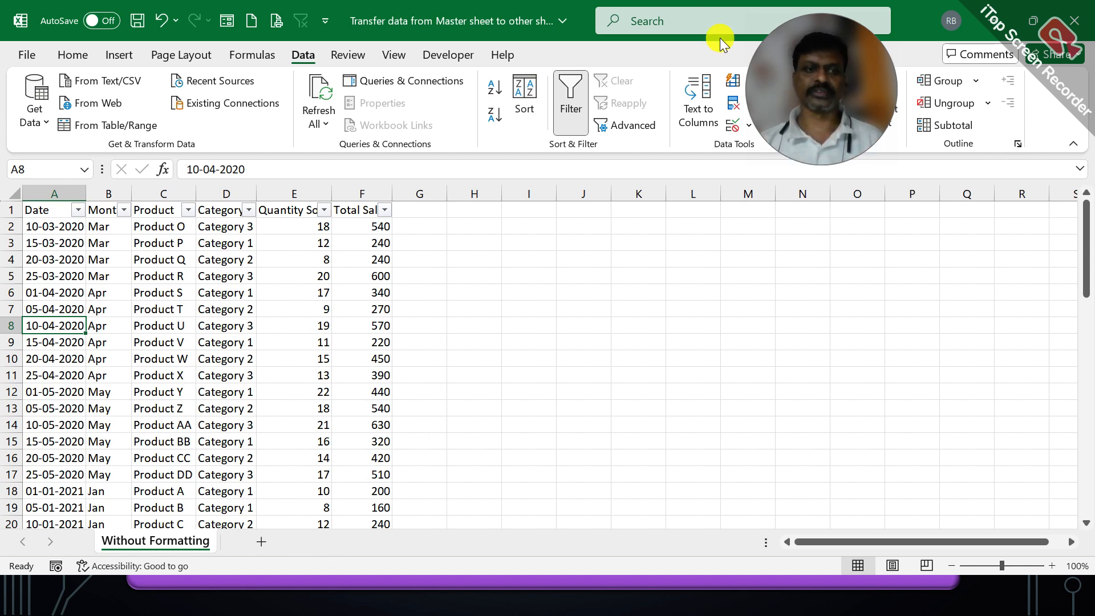
{"action": "left_click", "coordinate": [165, 325]}
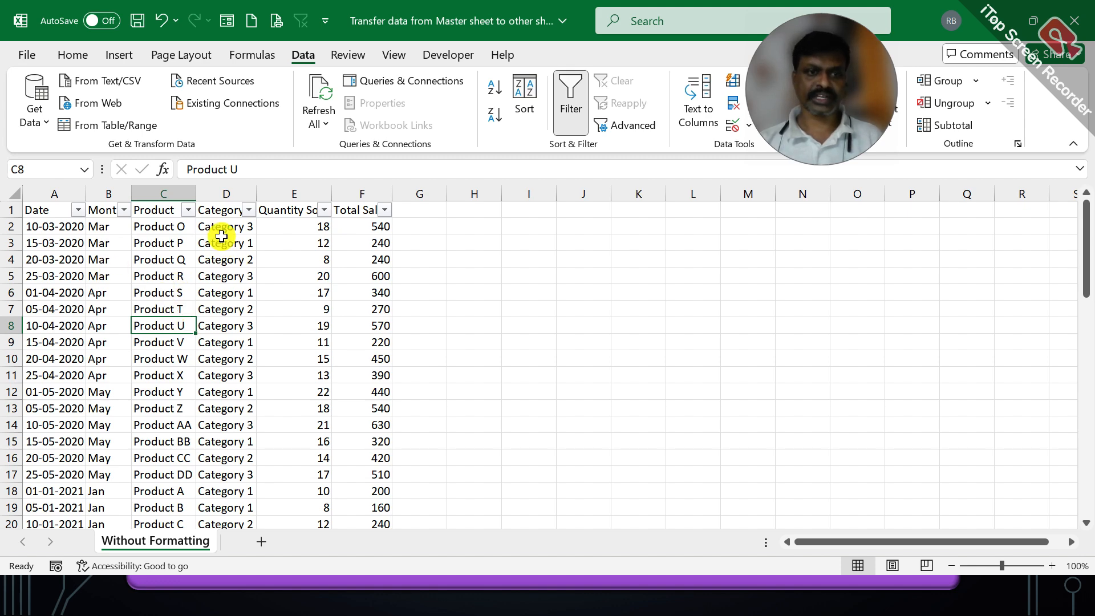
{"action": "left_click", "coordinate": [126, 56]}
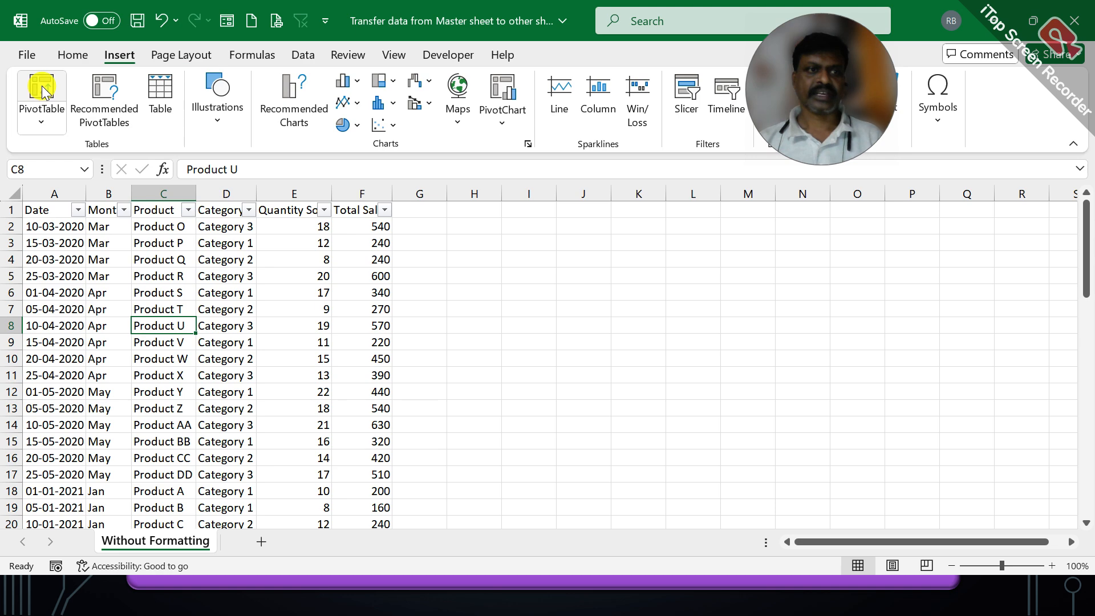
{"action": "left_click", "coordinate": [42, 85]}
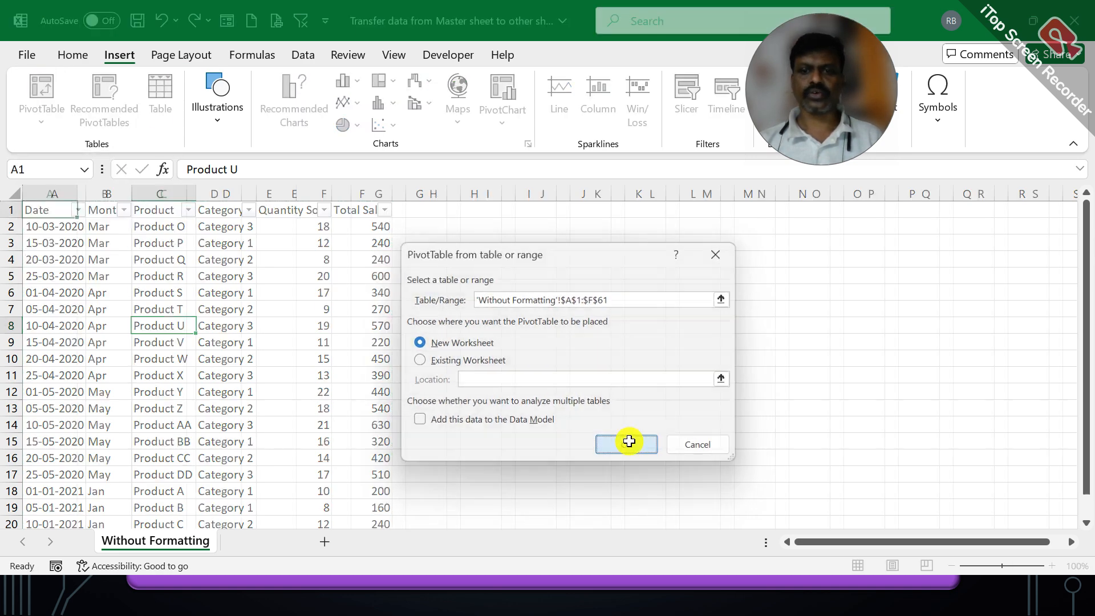
{"action": "left_click", "coordinate": [627, 444]}
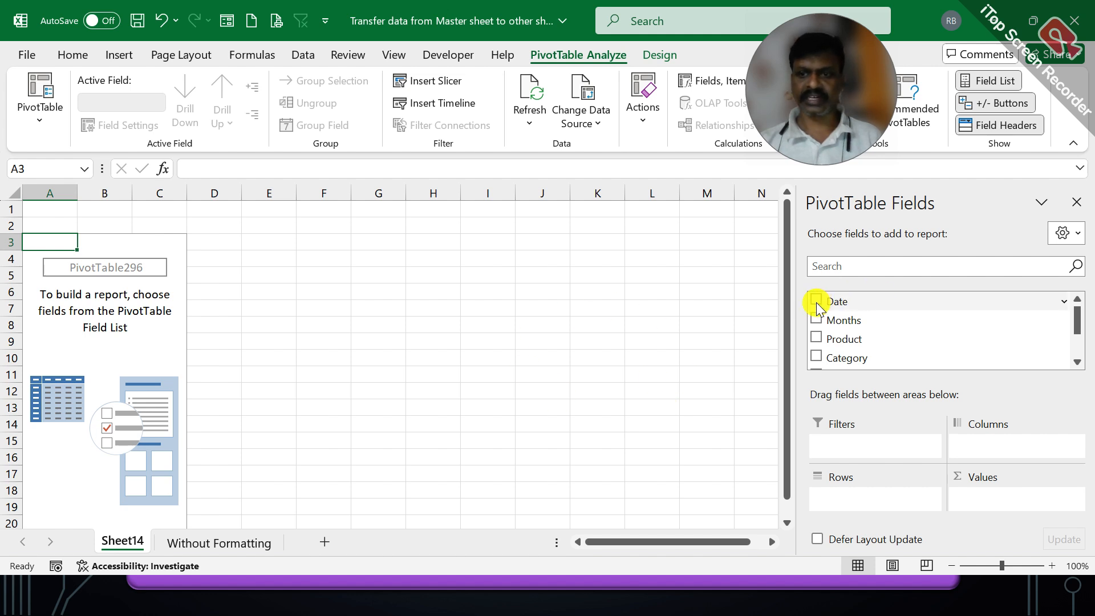
Step: Put Date in Rows, Category in Columns and Total Sales in Values
{"action": "left_click", "coordinate": [816, 301]}
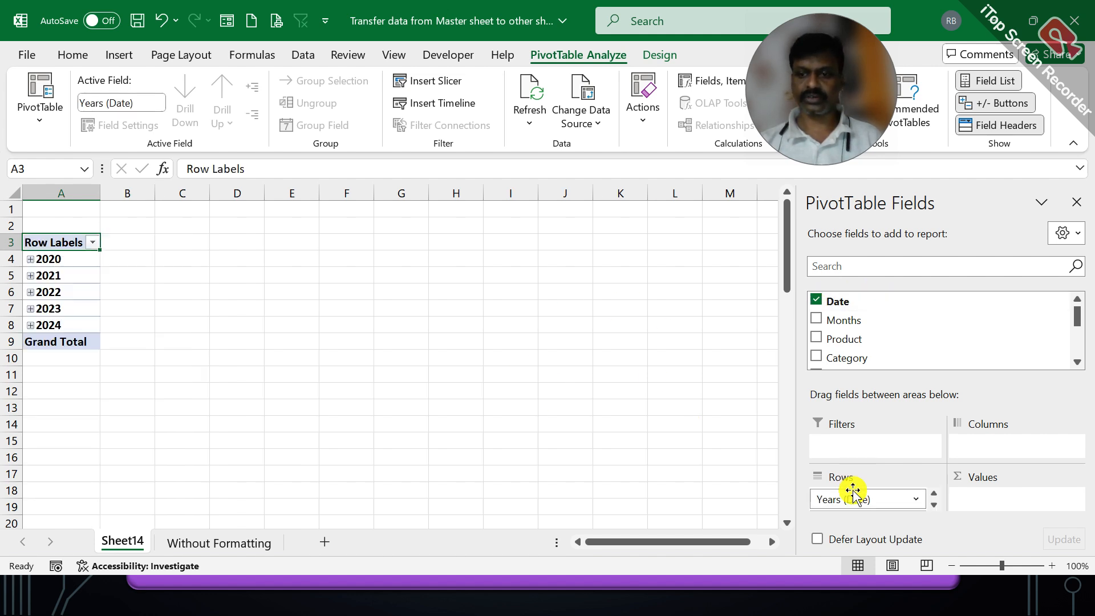
{"action": "left_click", "coordinate": [933, 504]}
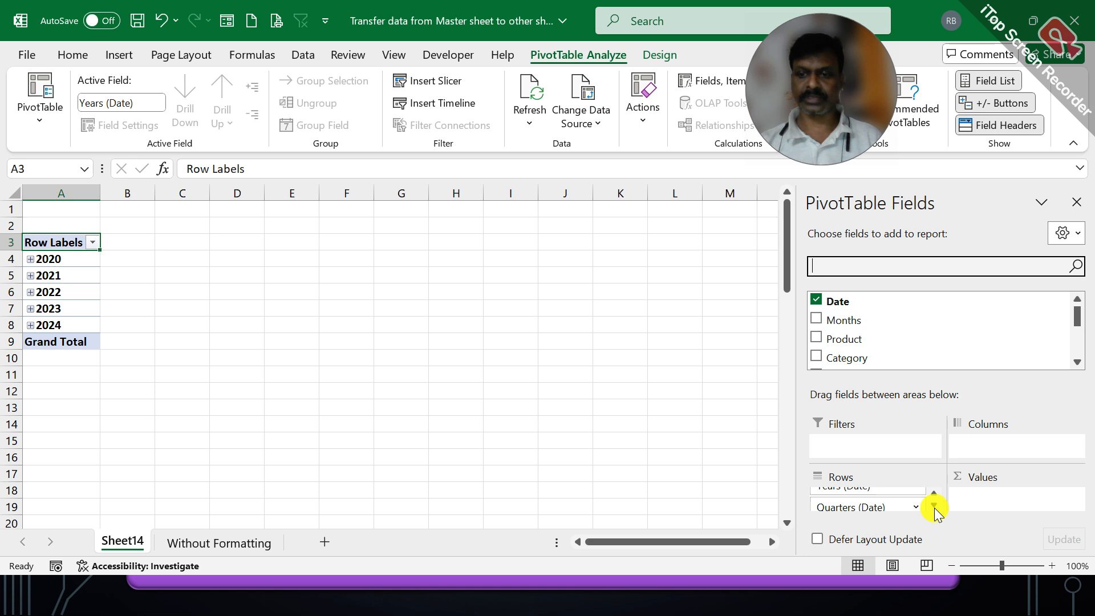
{"action": "left_click", "coordinate": [934, 505]}
{"action": "left_click", "coordinate": [934, 504]}
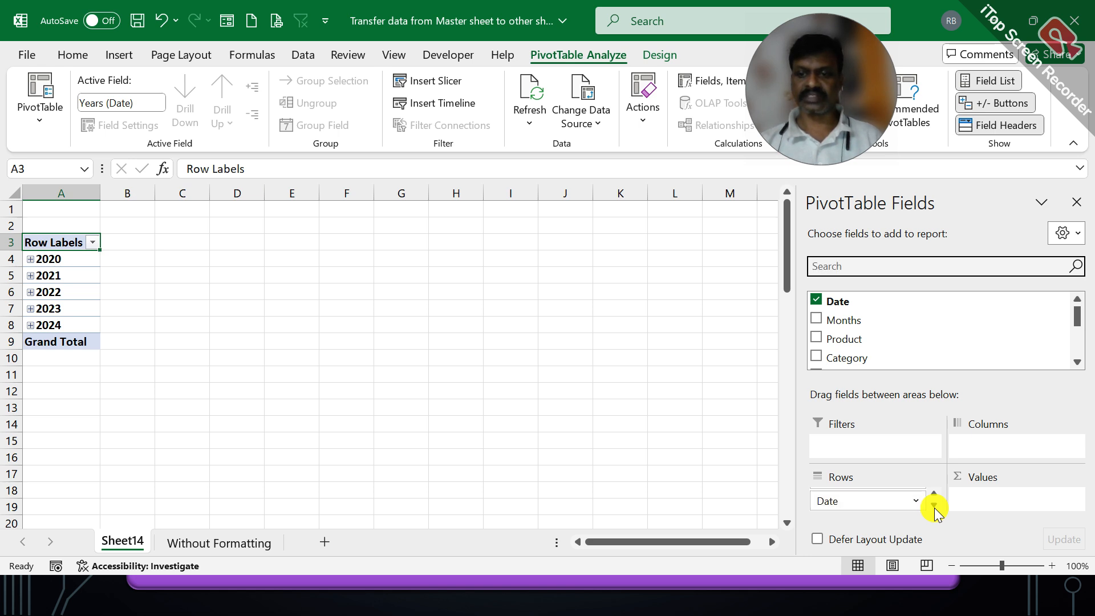
{"action": "left_click_drag", "start_coordinate": [883, 496], "coordinate": [1002, 446]}
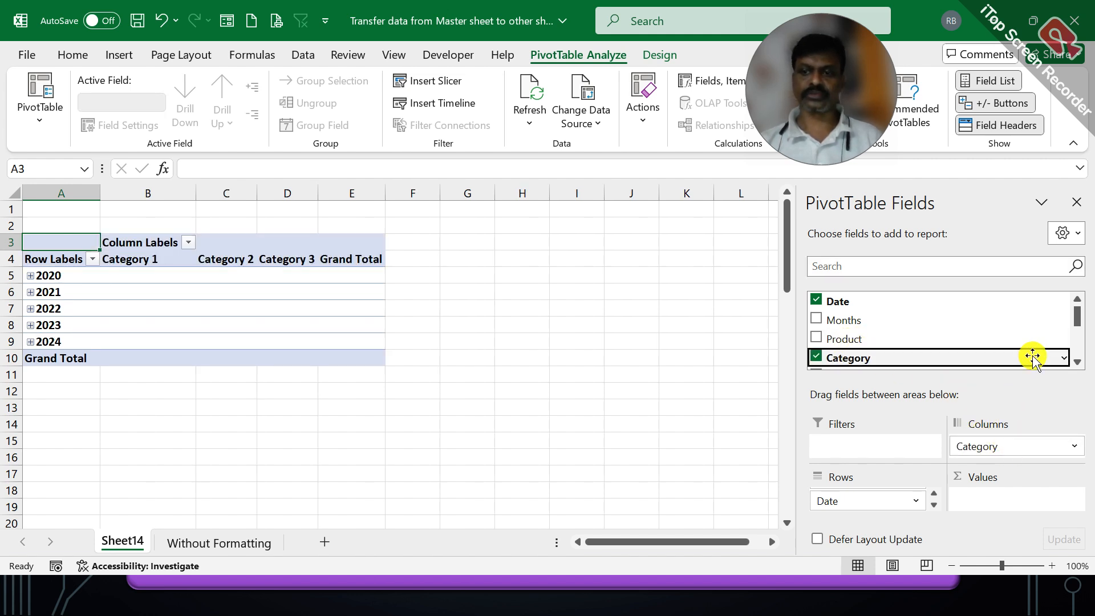
{"action": "left_click_drag", "start_coordinate": [1082, 328], "coordinate": [1078, 344]}
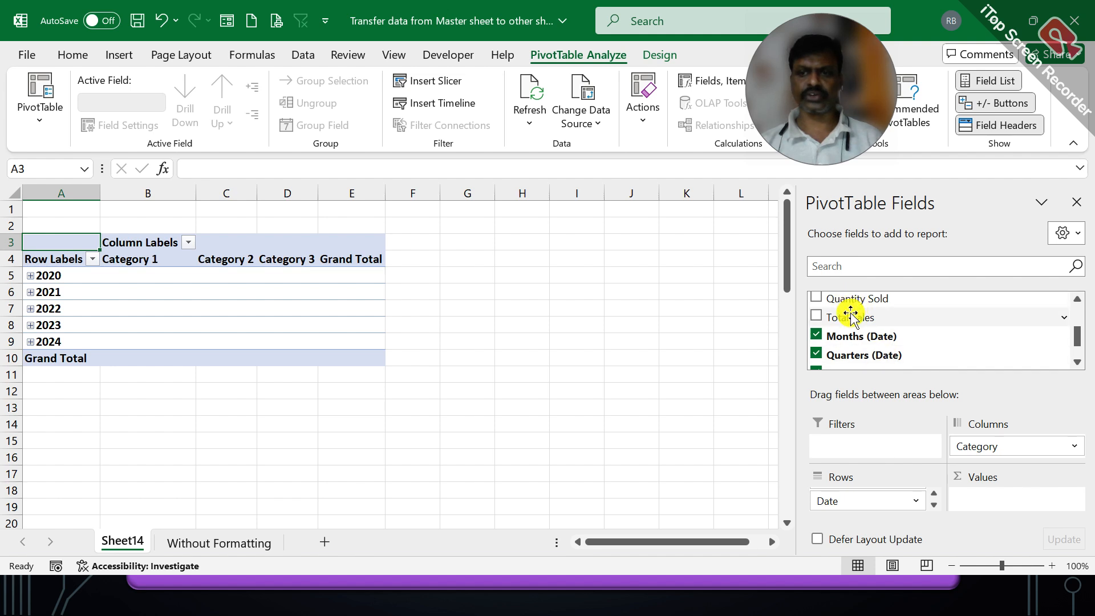
{"action": "left_click_drag", "start_coordinate": [843, 317], "coordinate": [991, 489]}
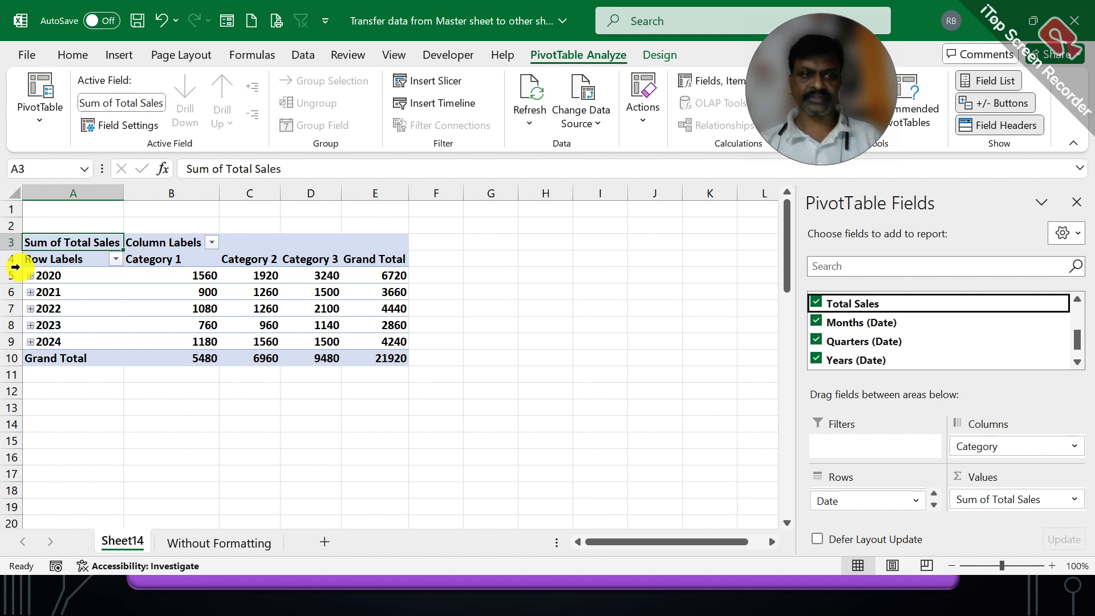
{"action": "left_click", "coordinate": [30, 276]}
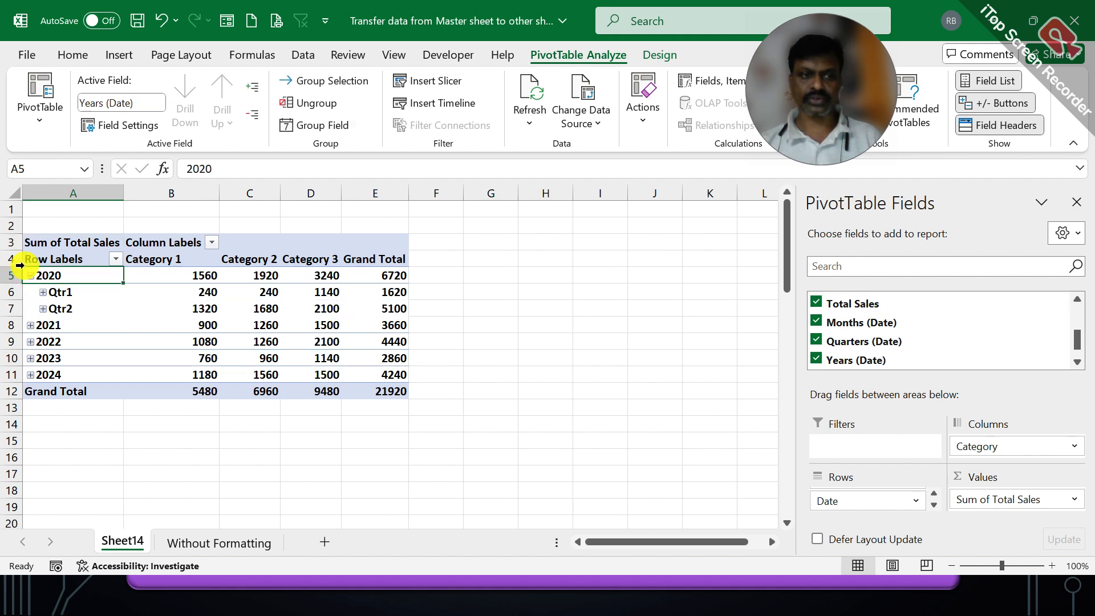
{"action": "left_click", "coordinate": [43, 292]}
{"action": "left_click", "coordinate": [56, 309]}
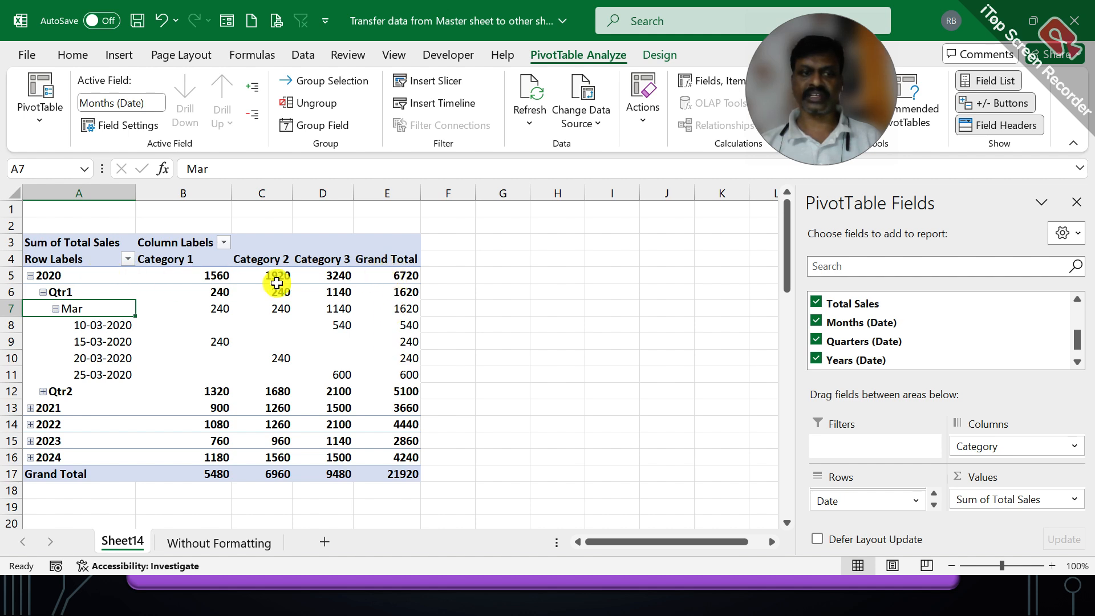
{"action": "left_click", "coordinate": [55, 309]}
{"action": "left_click", "coordinate": [43, 292]}
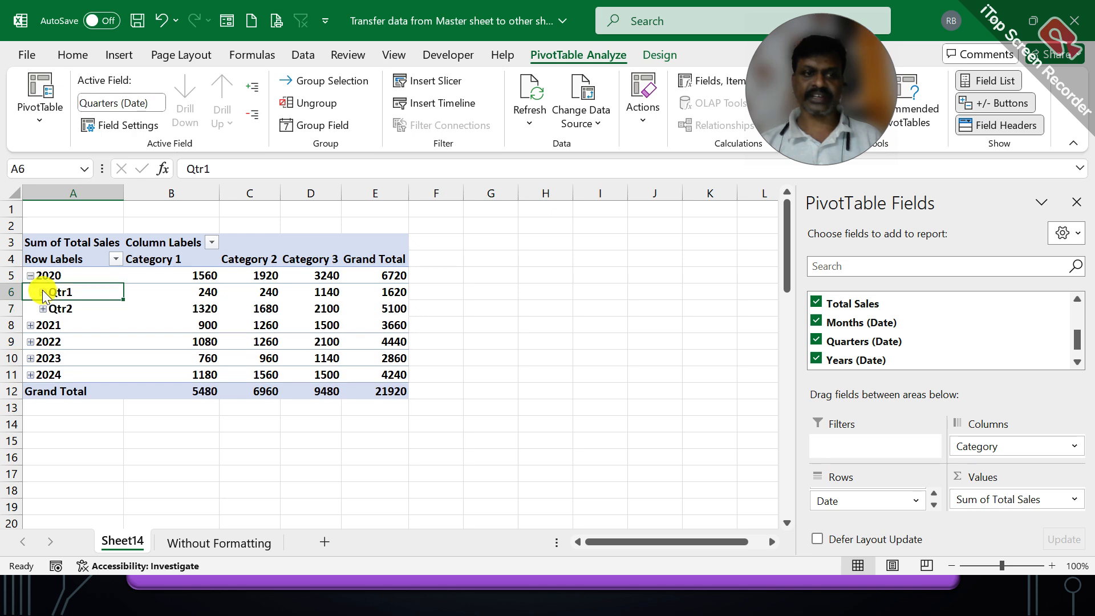
{"action": "left_click", "coordinate": [30, 276]}
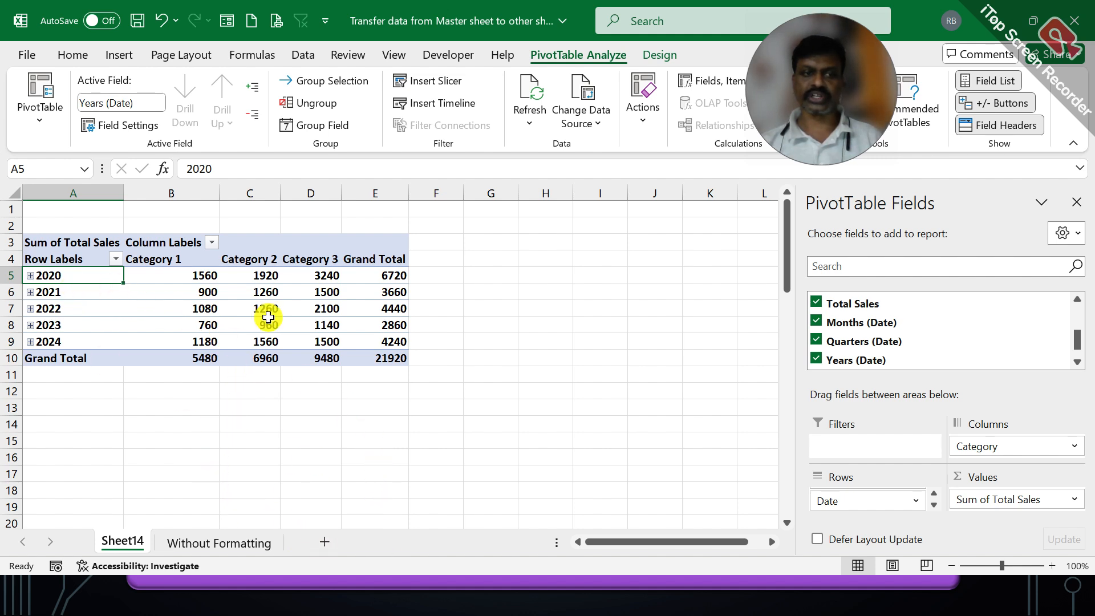
{"action": "mouse_move", "coordinate": [384, 341]}
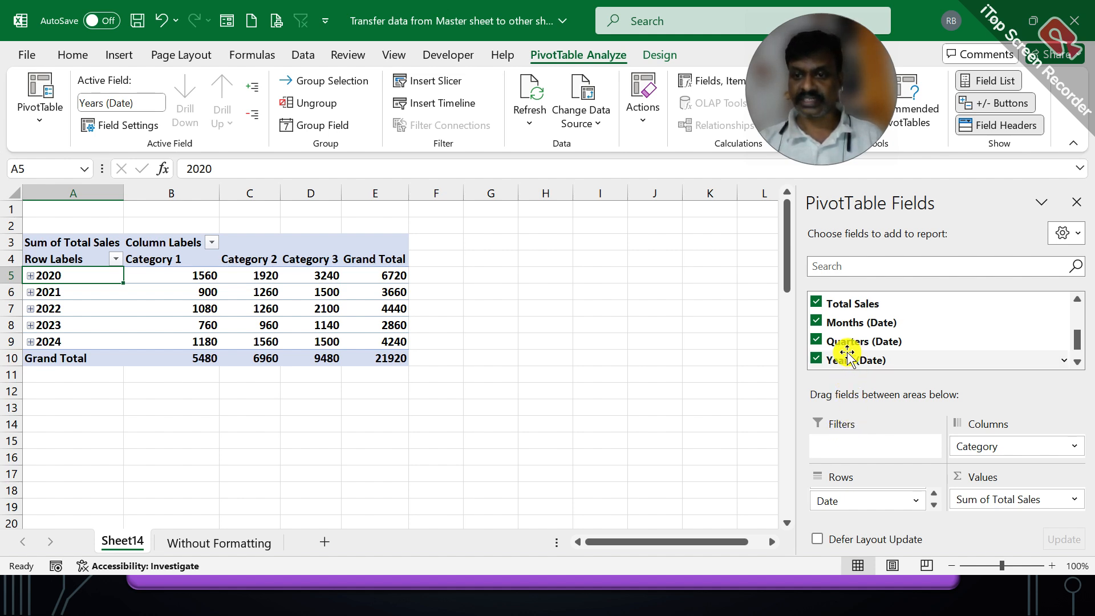
Step: Move Years (Date) to Filters and exclude <10-03-2020 and >06-03-2024, keeping 2020–2024
{"action": "left_click_drag", "start_coordinate": [847, 353], "coordinate": [848, 440]}
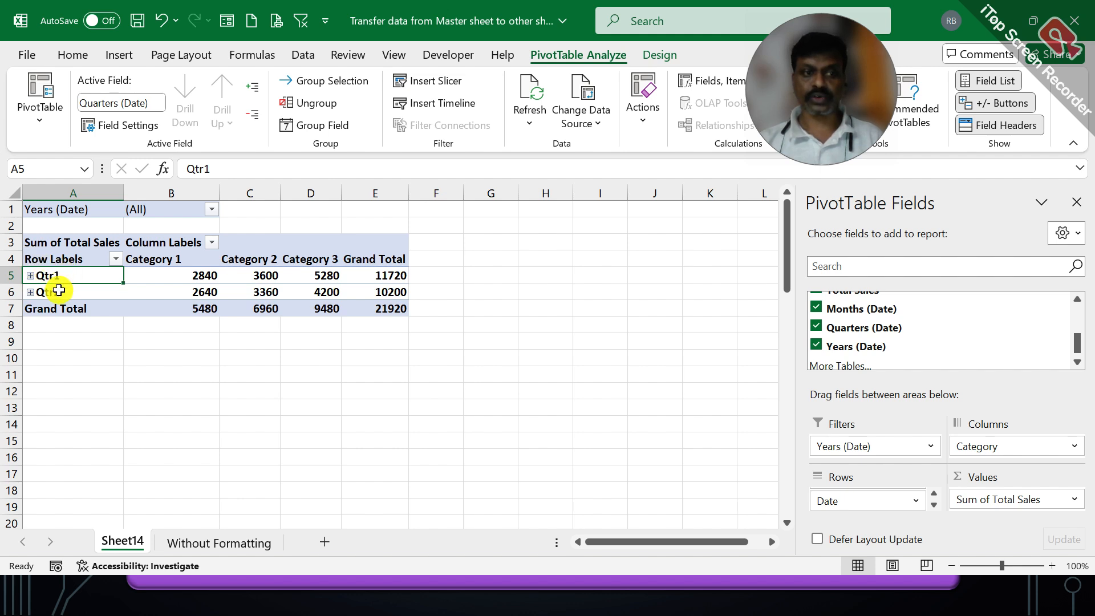
{"action": "left_click", "coordinate": [210, 210]}
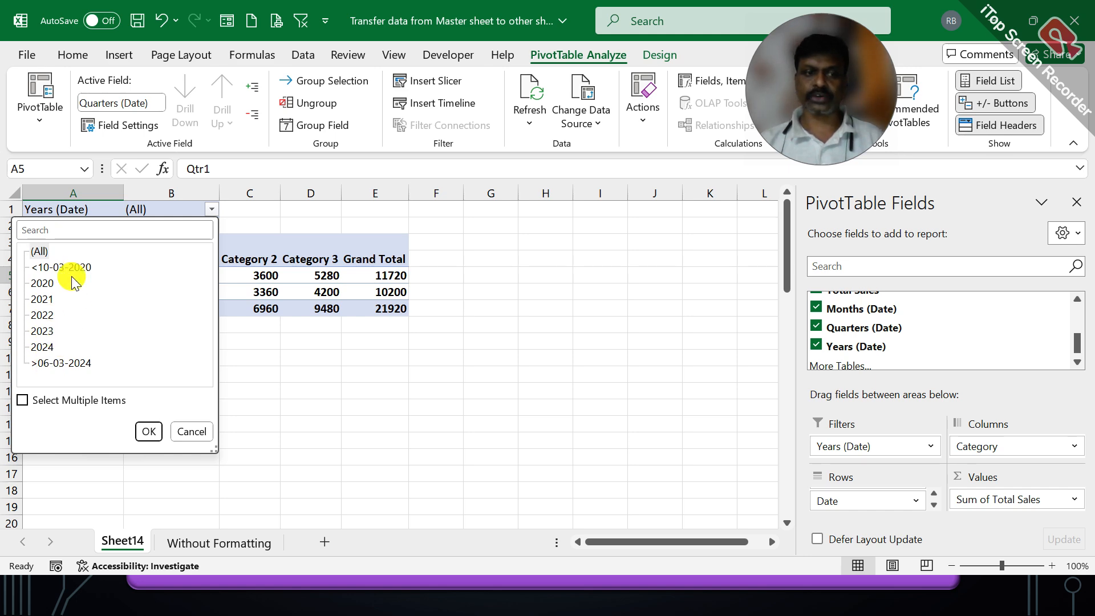
{"action": "left_click", "coordinate": [23, 400]}
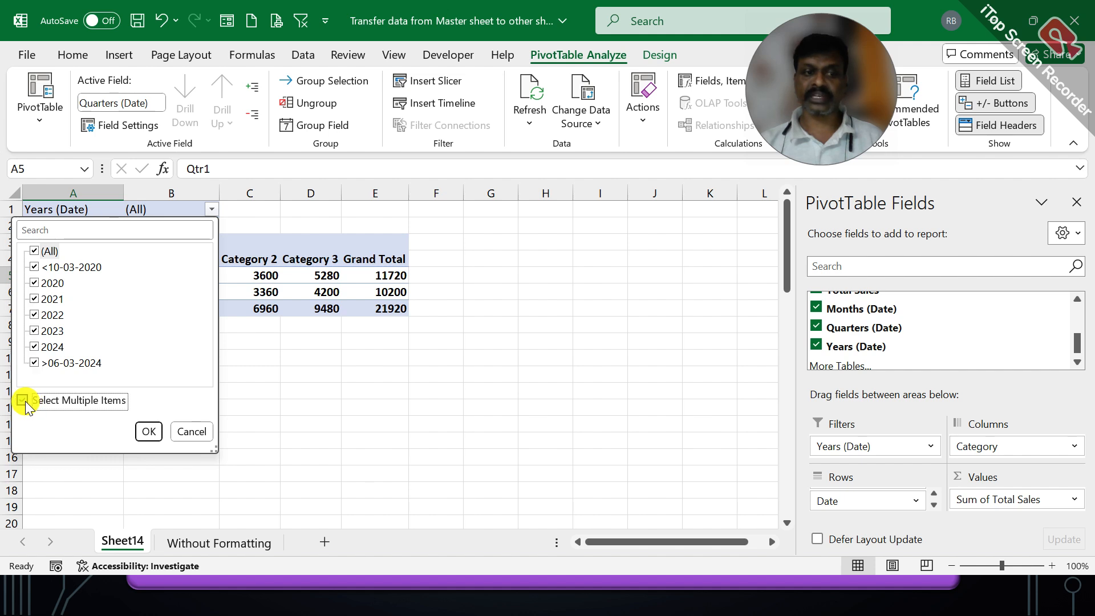
{"action": "left_click", "coordinate": [35, 266]}
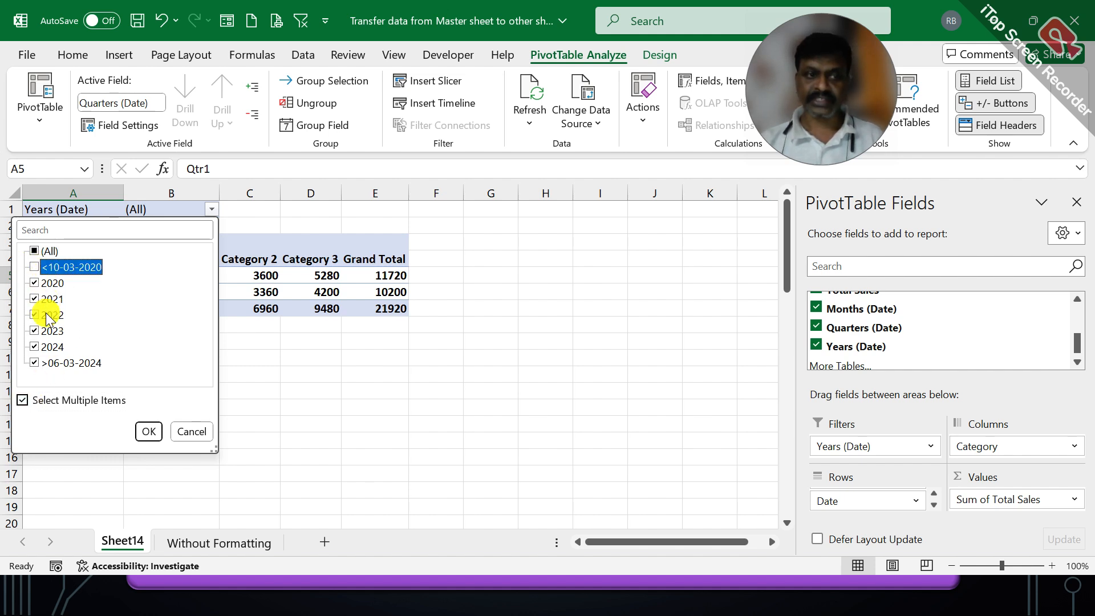
{"action": "left_click", "coordinate": [34, 363]}
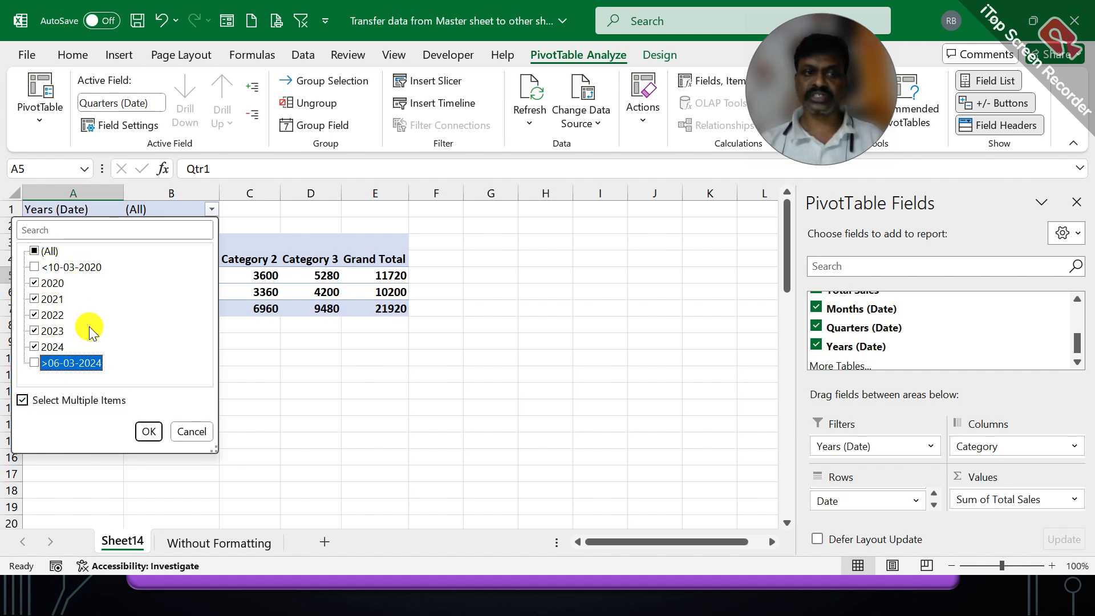
{"action": "left_click", "coordinate": [147, 432]}
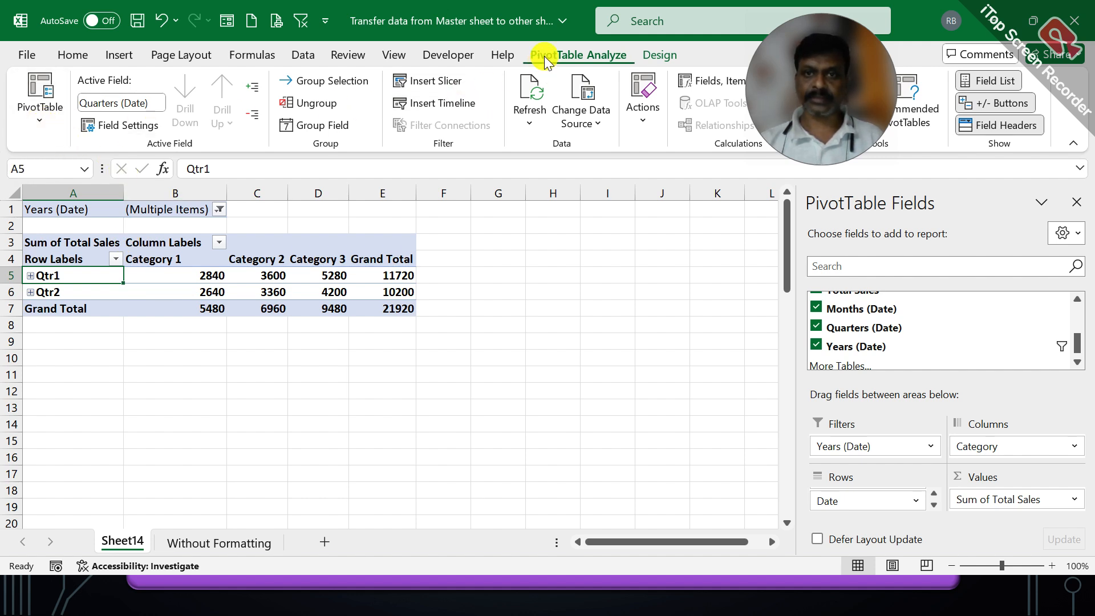
Step: Run Show Report Filter Pages on Years (Date) to generate sheets 2020 through 2024
{"action": "left_click", "coordinate": [40, 120]}
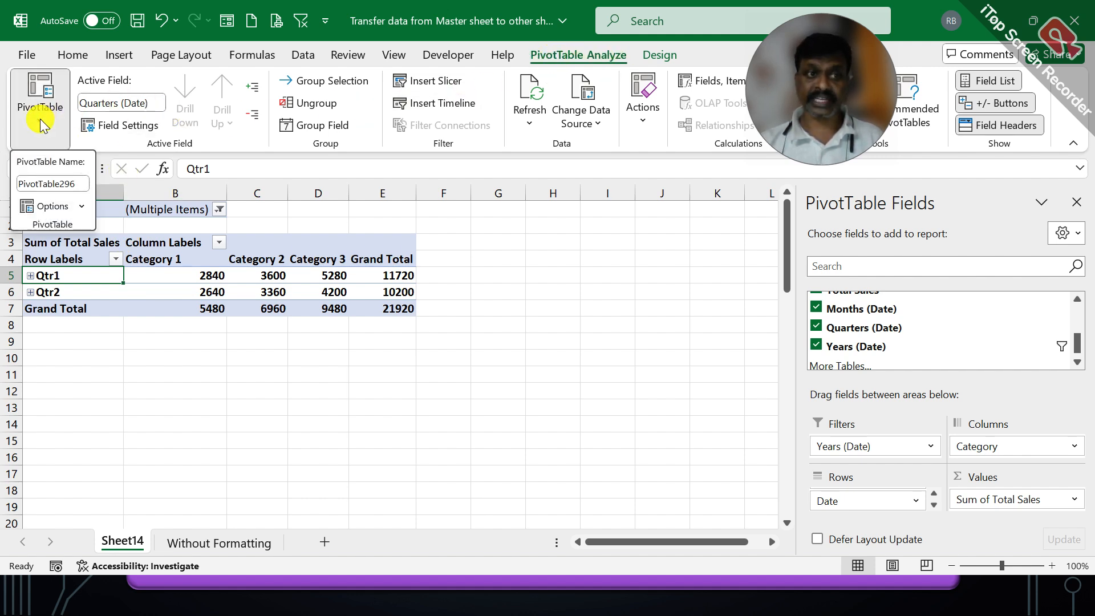
{"action": "left_click", "coordinate": [51, 209]}
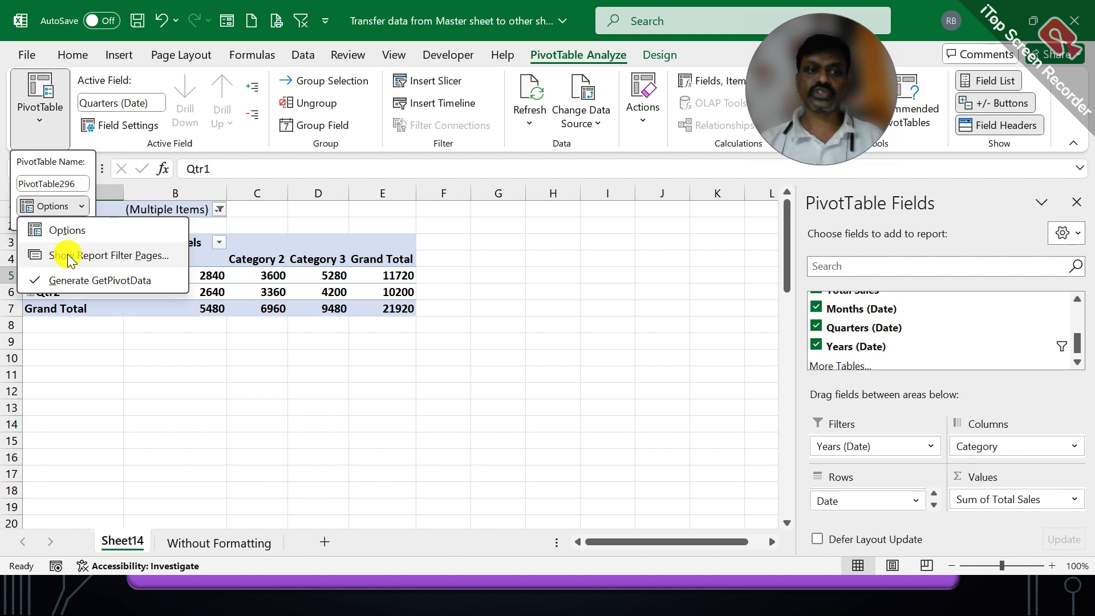
{"action": "left_click", "coordinate": [140, 255]}
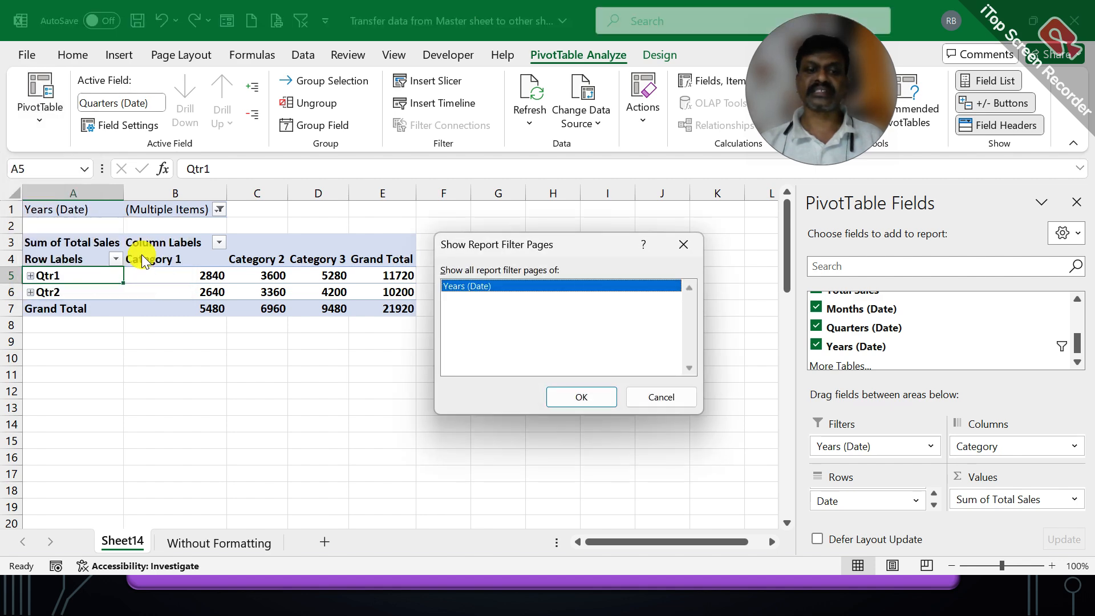
{"action": "left_click", "coordinate": [585, 393]}
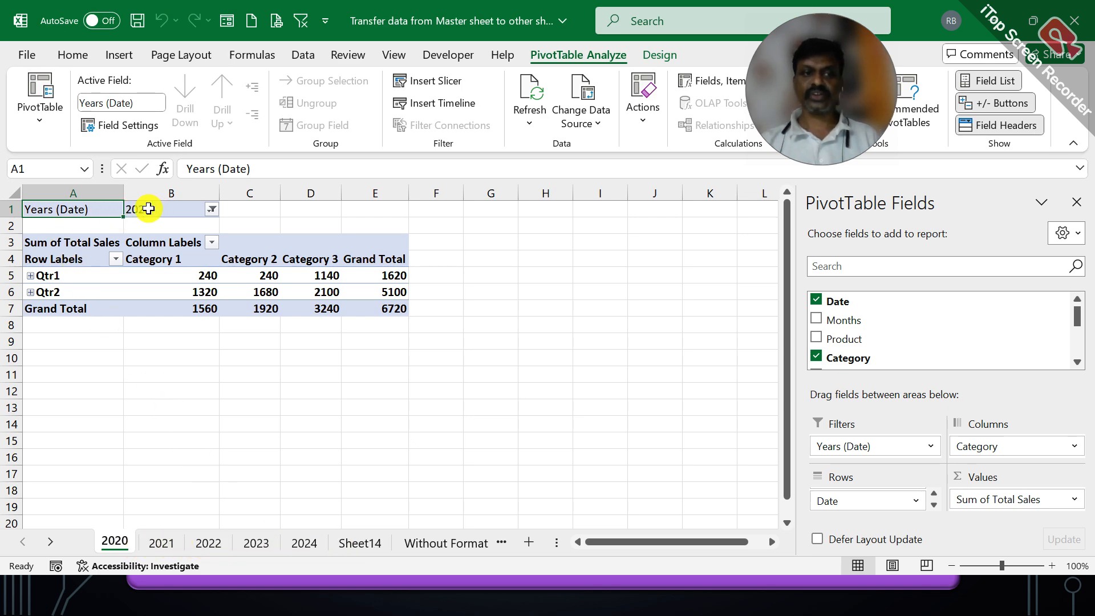
Step: Check the 2021 and 2022 pivot sheets' grand totals, 3660 and 4440
{"action": "left_click", "coordinate": [163, 543]}
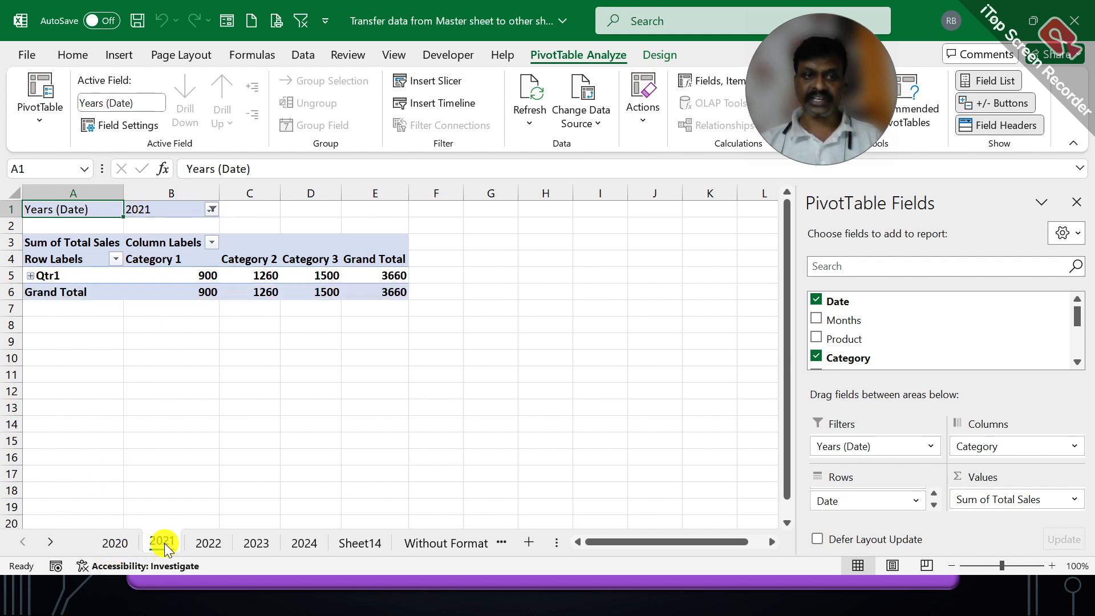
{"action": "left_click", "coordinate": [115, 545]}
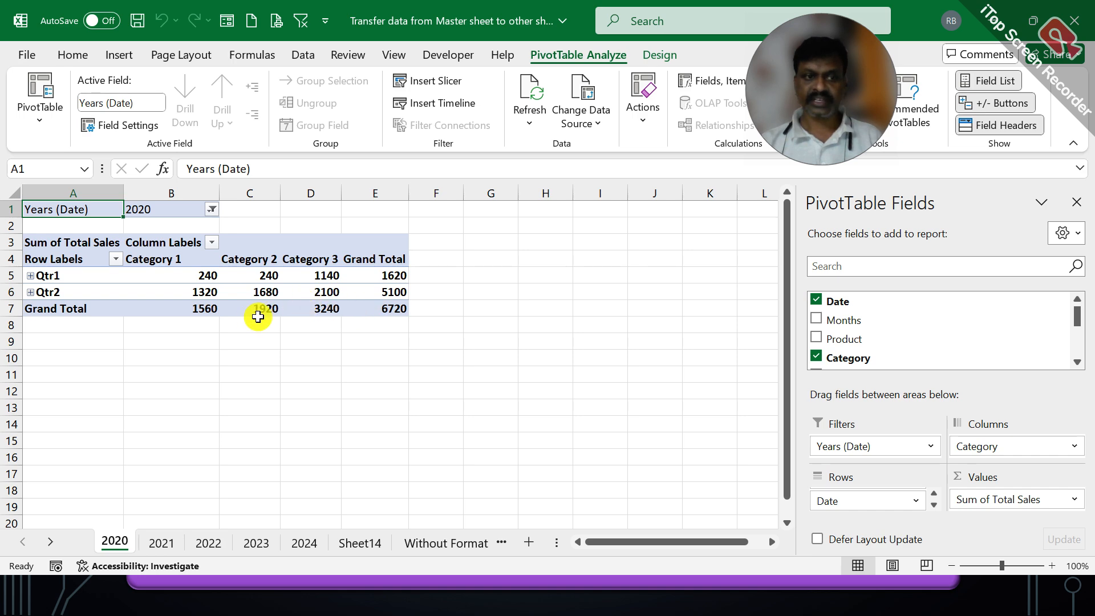
{"action": "left_click", "coordinate": [165, 542]}
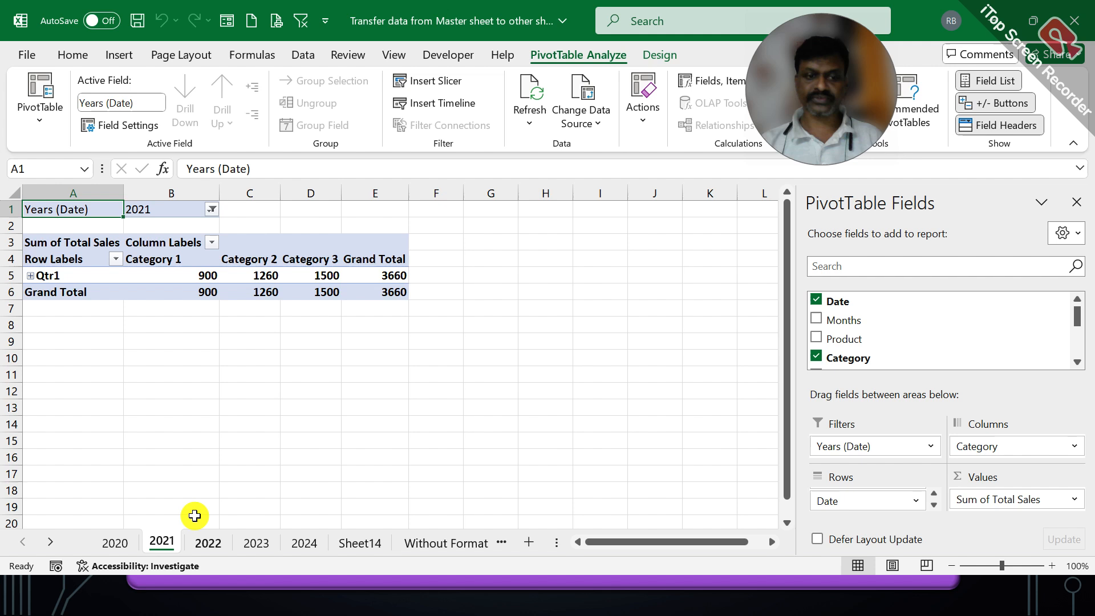
{"action": "left_click", "coordinate": [385, 291]}
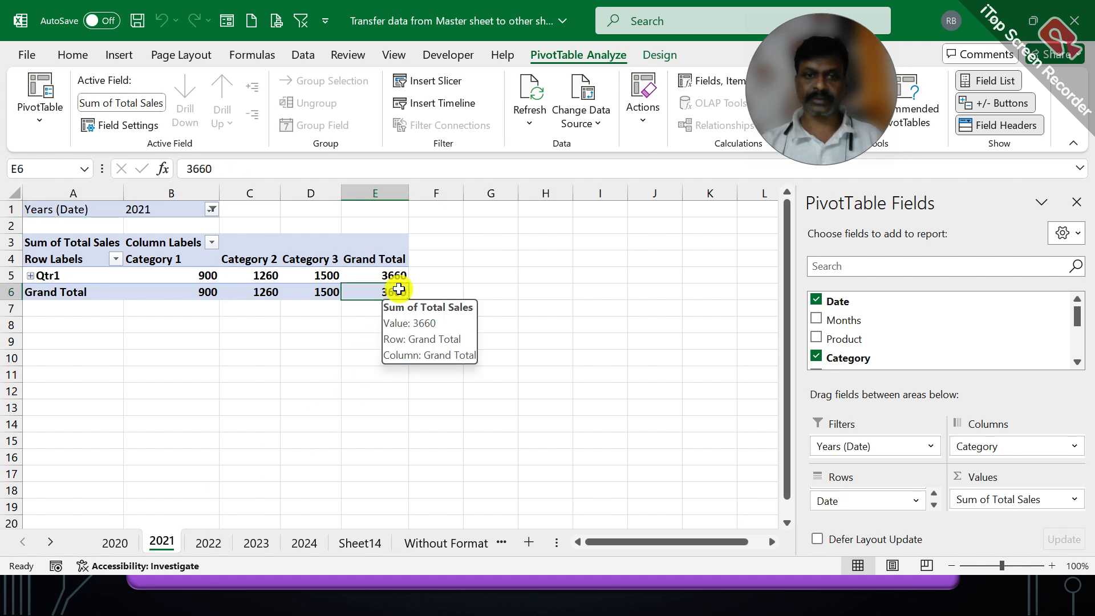
{"action": "left_click", "coordinate": [215, 548]}
{"action": "left_click", "coordinate": [394, 309]}
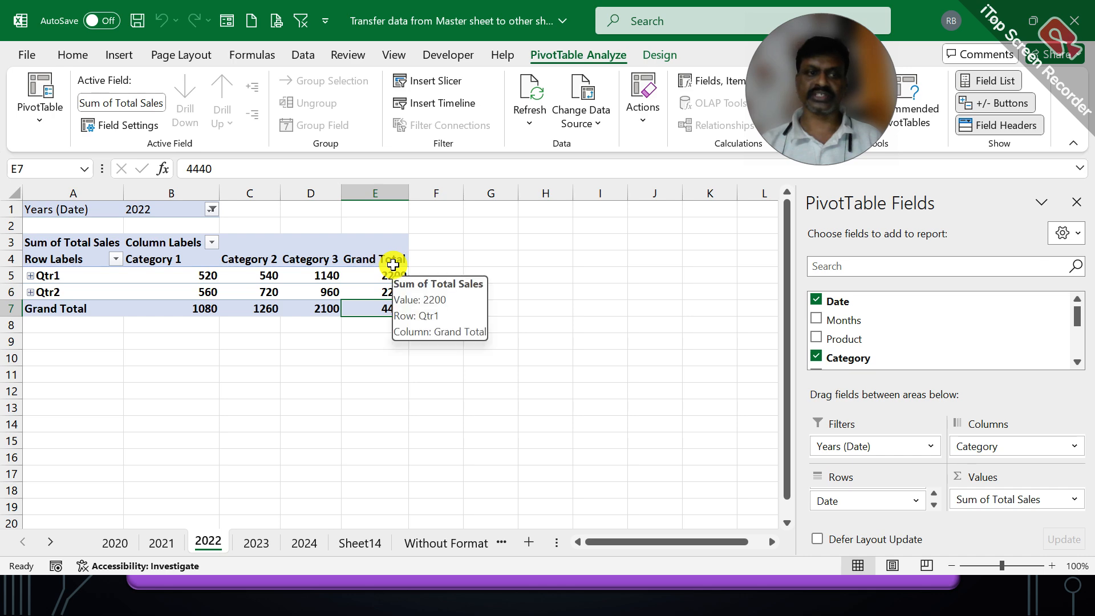
Step: Check the 2020 grand total, glance at the raw data, and return to Sheet14
{"action": "left_click", "coordinate": [116, 545]}
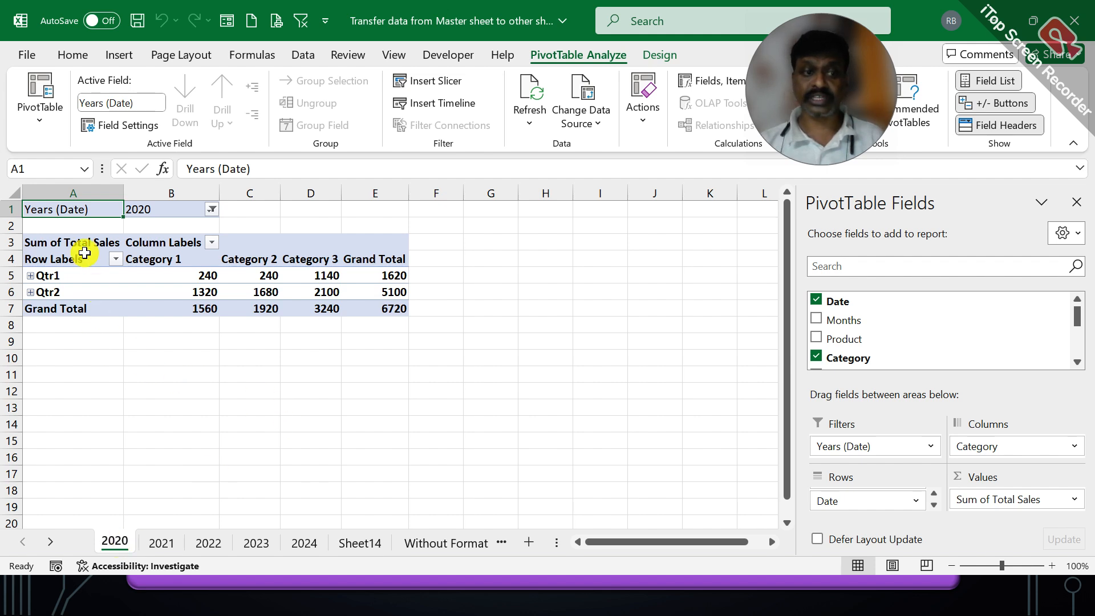
{"action": "left_click", "coordinate": [378, 304]}
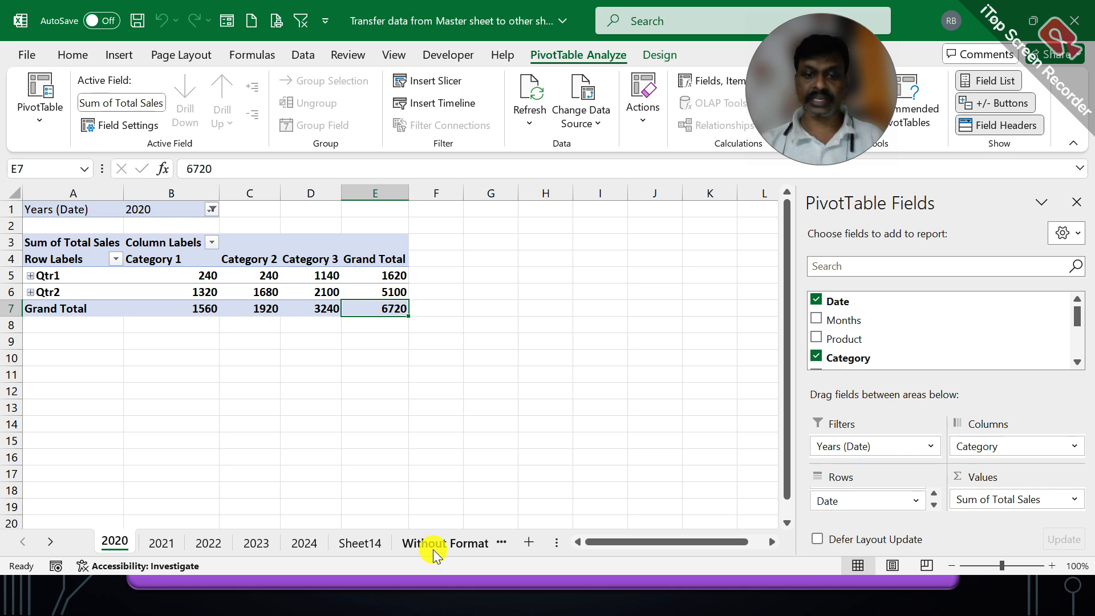
{"action": "left_click", "coordinate": [371, 544]}
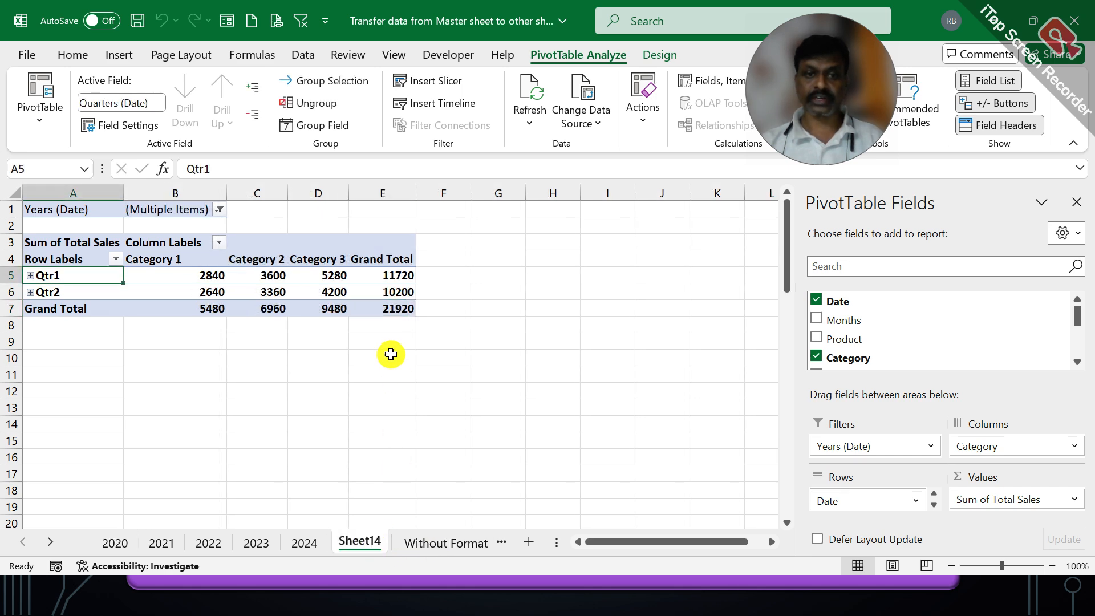
{"action": "left_click", "coordinate": [433, 549]}
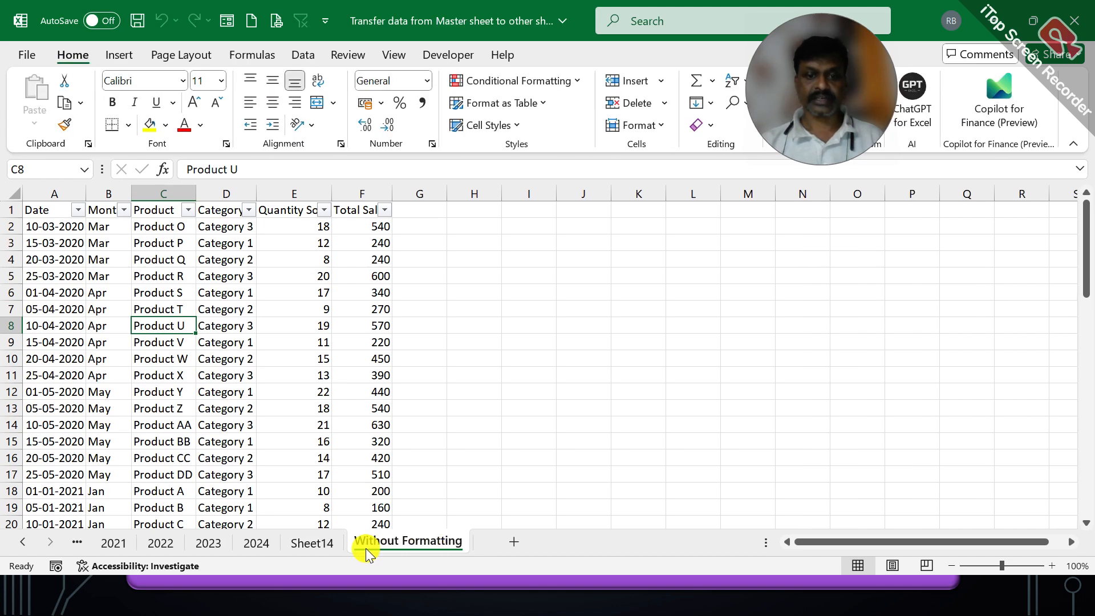
{"action": "left_click", "coordinate": [309, 542]}
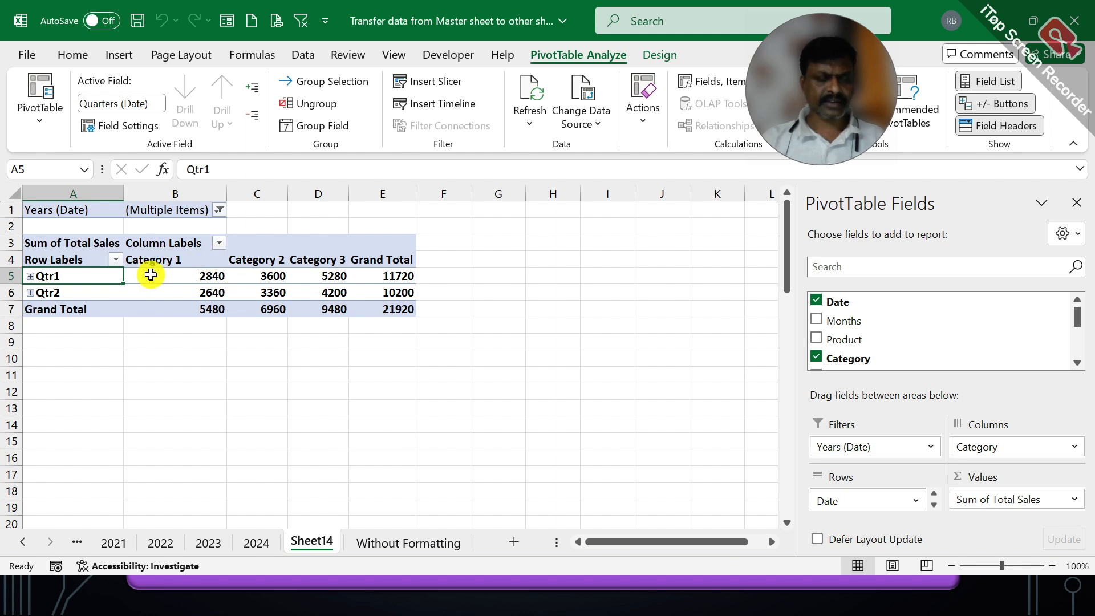
Step: Move Years (Date) from Filters to Rows on Sheet14, then compare the 2020 and 2021 sheets
{"action": "left_click_drag", "start_coordinate": [860, 439], "coordinate": [854, 486]}
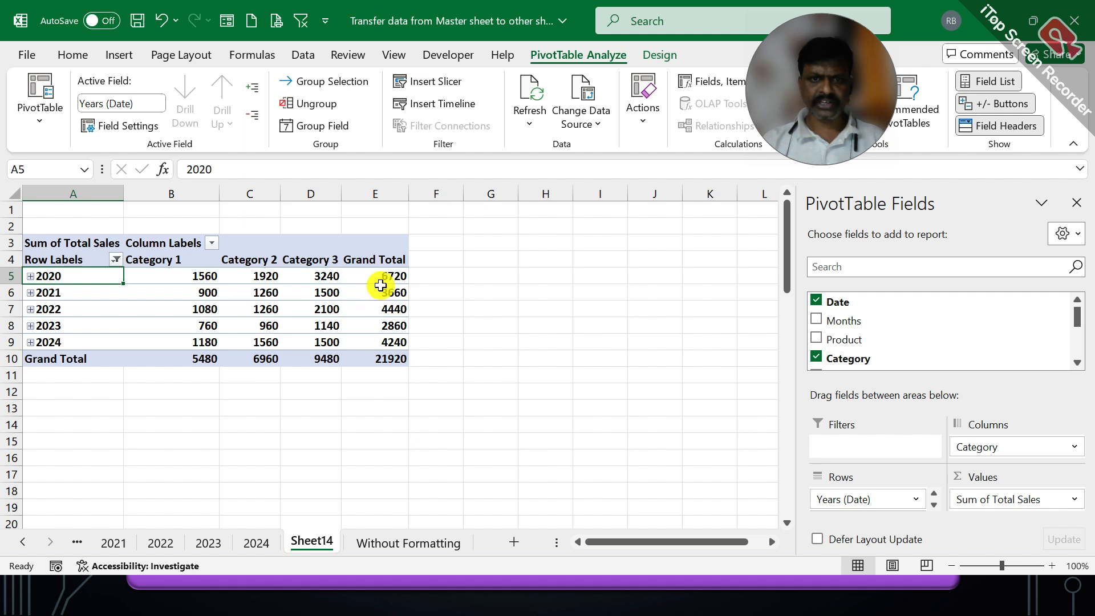
{"action": "left_click", "coordinate": [381, 278]}
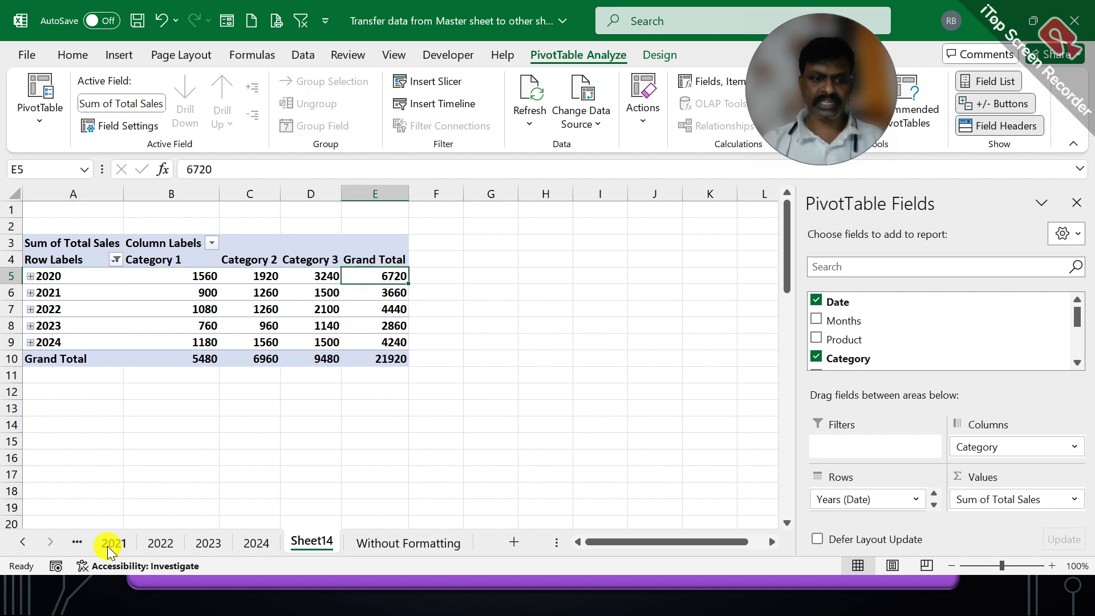
{"action": "left_click", "coordinate": [23, 542]}
{"action": "left_click", "coordinate": [114, 542]}
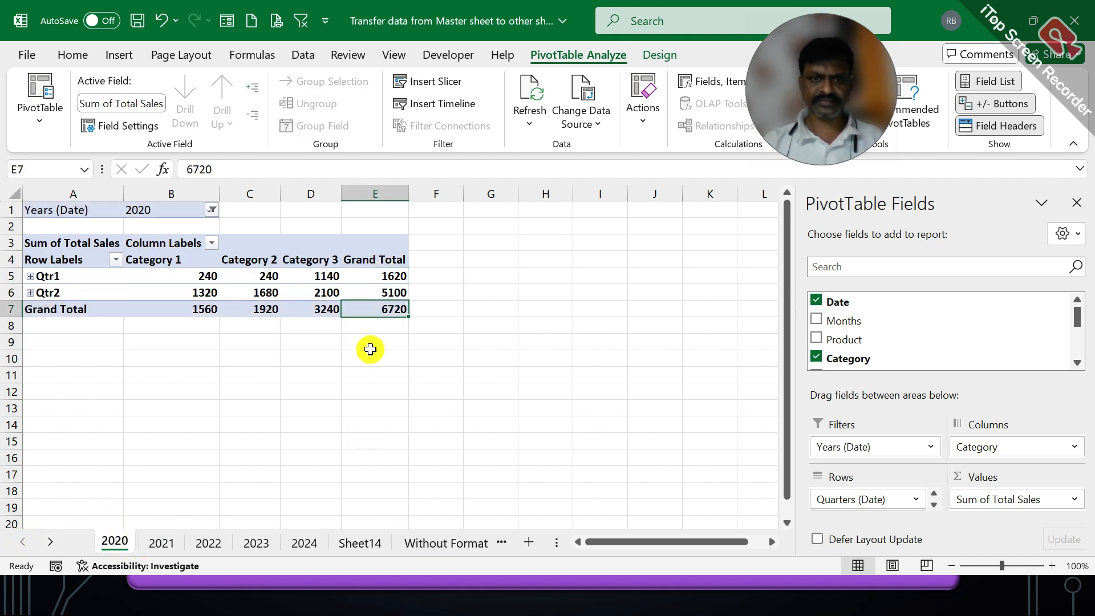
{"action": "left_click", "coordinate": [164, 543]}
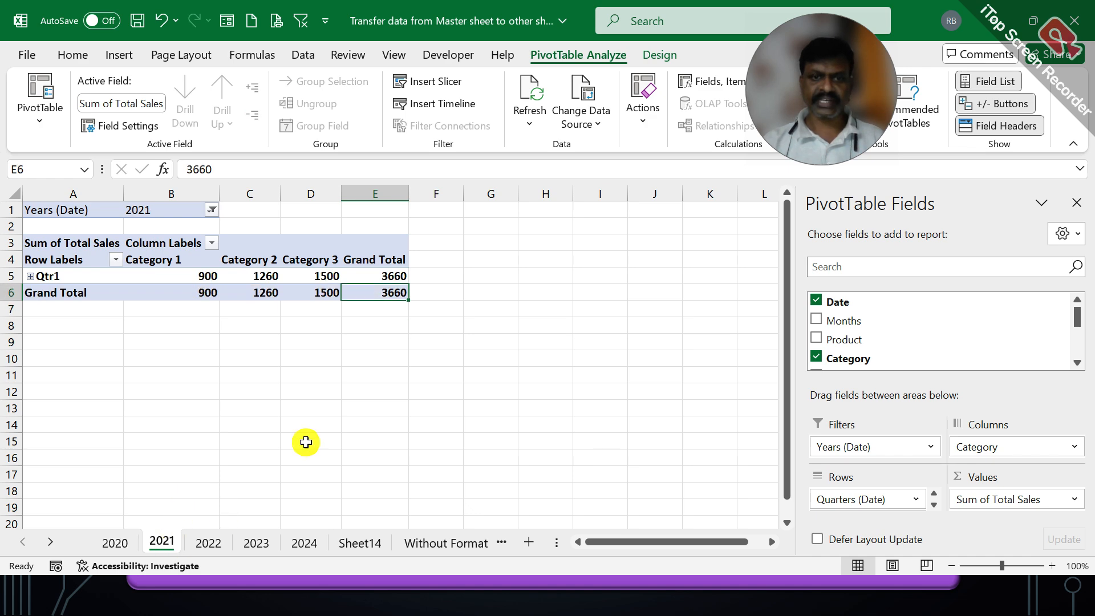
{"action": "left_click", "coordinate": [364, 543]}
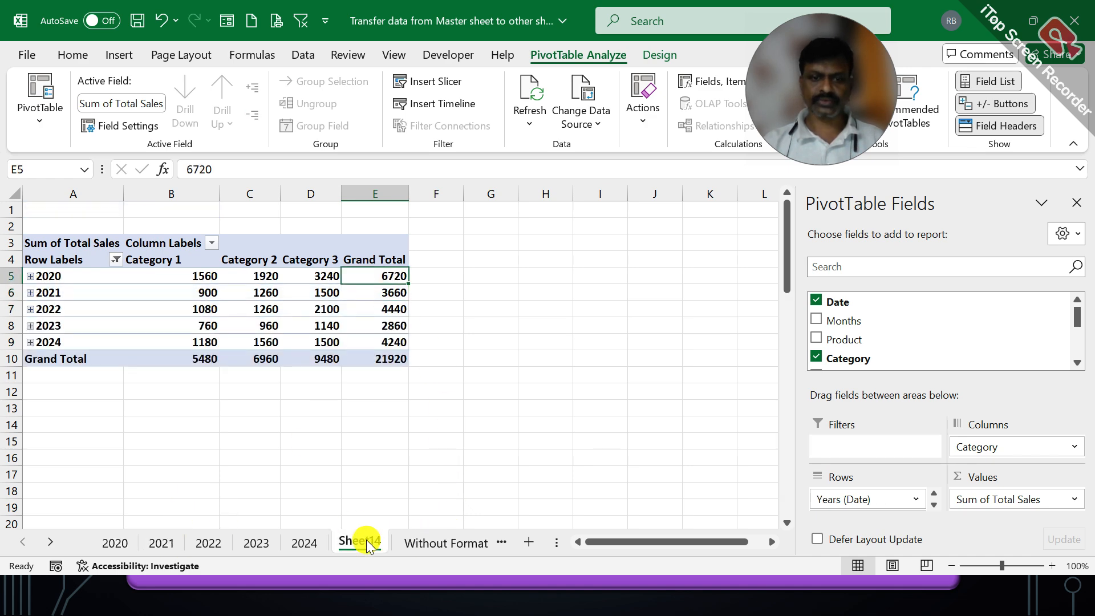
{"action": "left_click", "coordinate": [391, 290]}
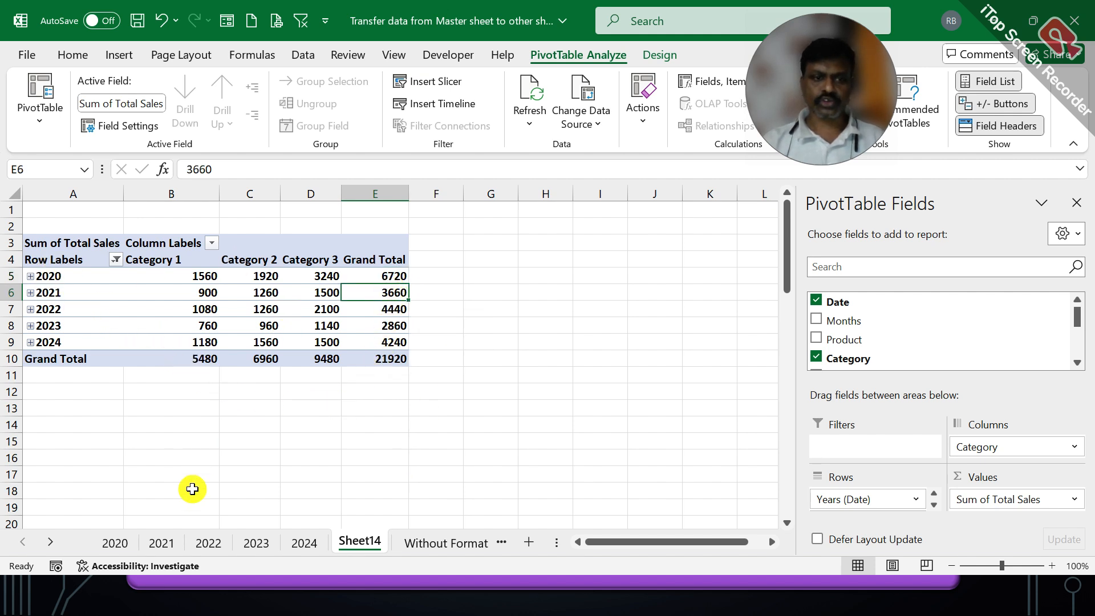
{"action": "left_click", "coordinate": [115, 545]}
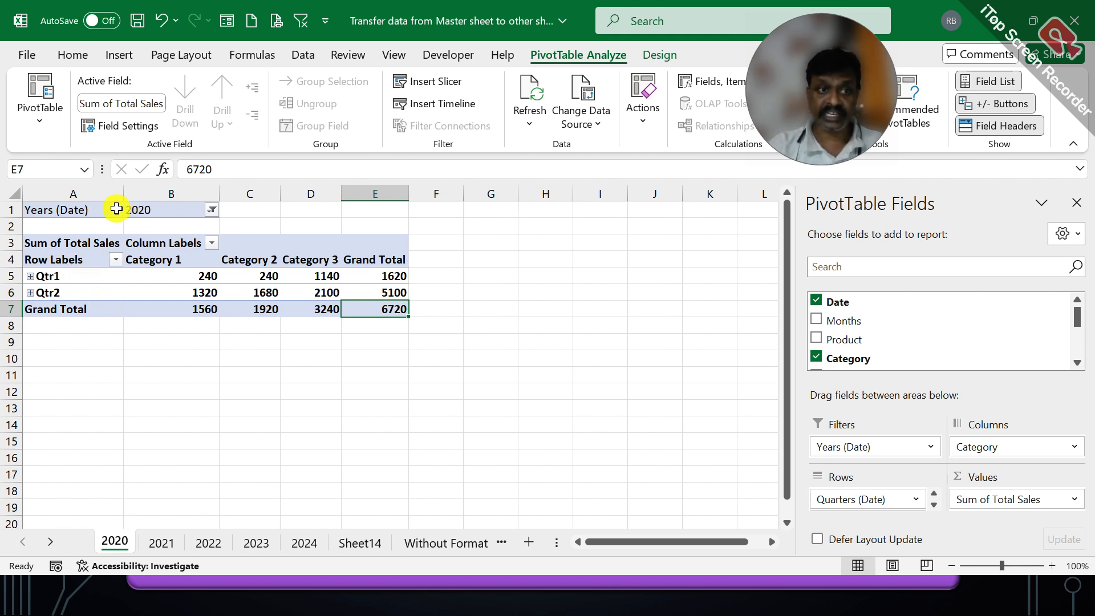
Step: Expand Qtr1 and then Mar on the 2020 pivot to reveal the four March dates
{"action": "left_click", "coordinate": [31, 276]}
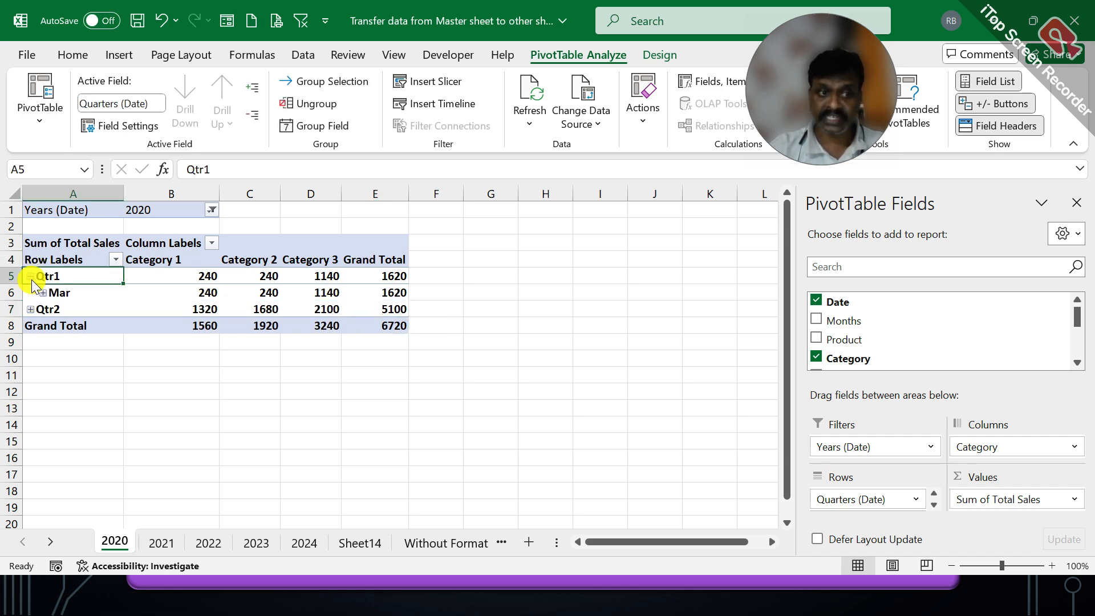
{"action": "left_click", "coordinate": [43, 292]}
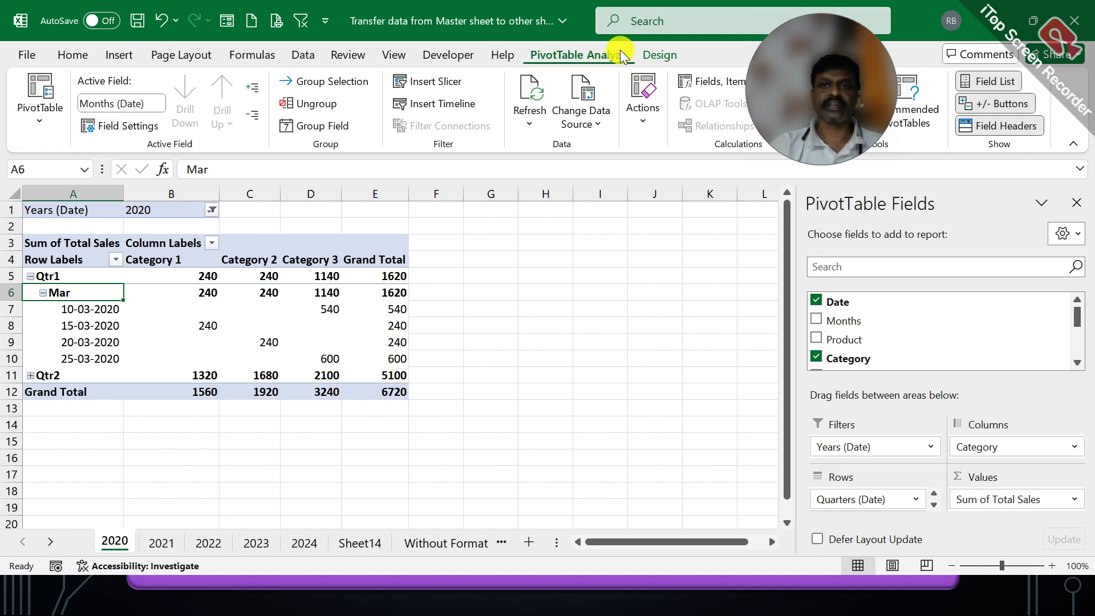
Step: Set the 2020 pivot's Subtotals to Do Not Show Subtotals
{"action": "left_click", "coordinate": [662, 56]}
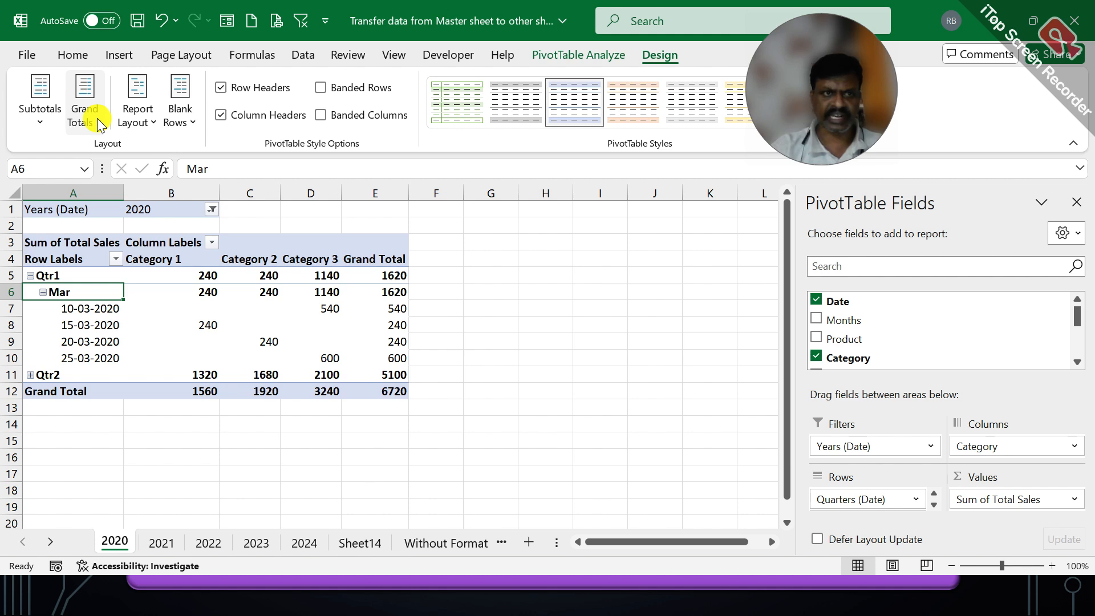
{"action": "left_click", "coordinate": [44, 120]}
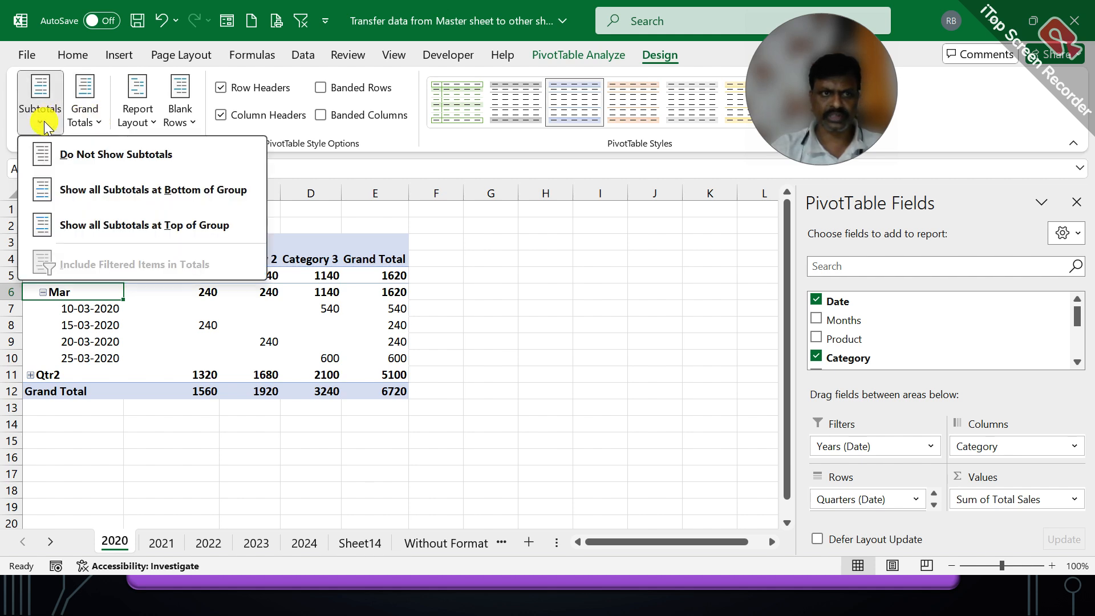
{"action": "left_click", "coordinate": [149, 155]}
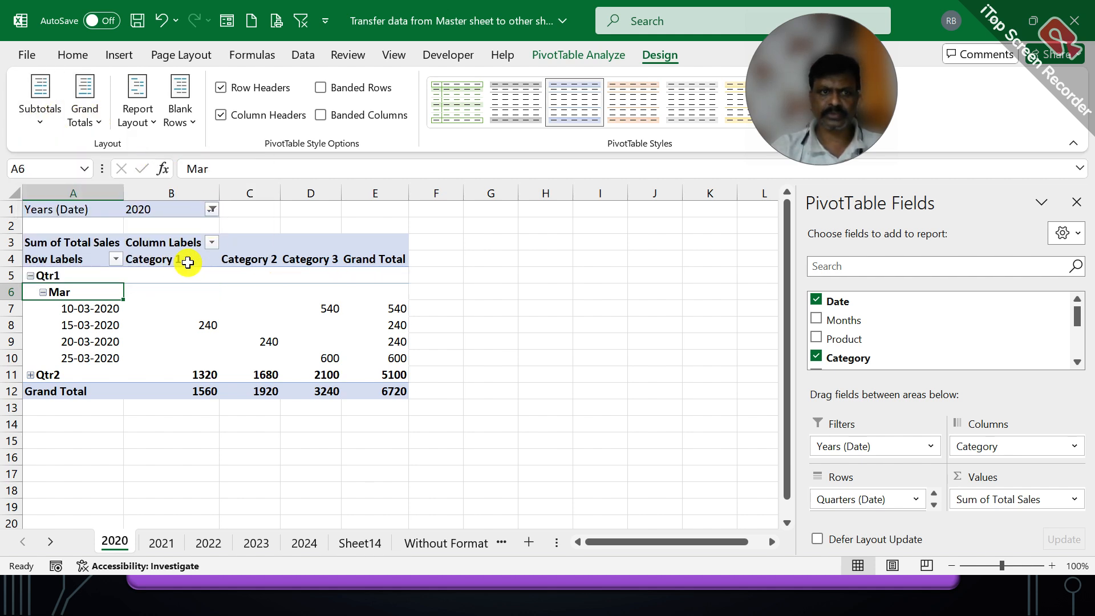
{"action": "left_click", "coordinate": [394, 390]}
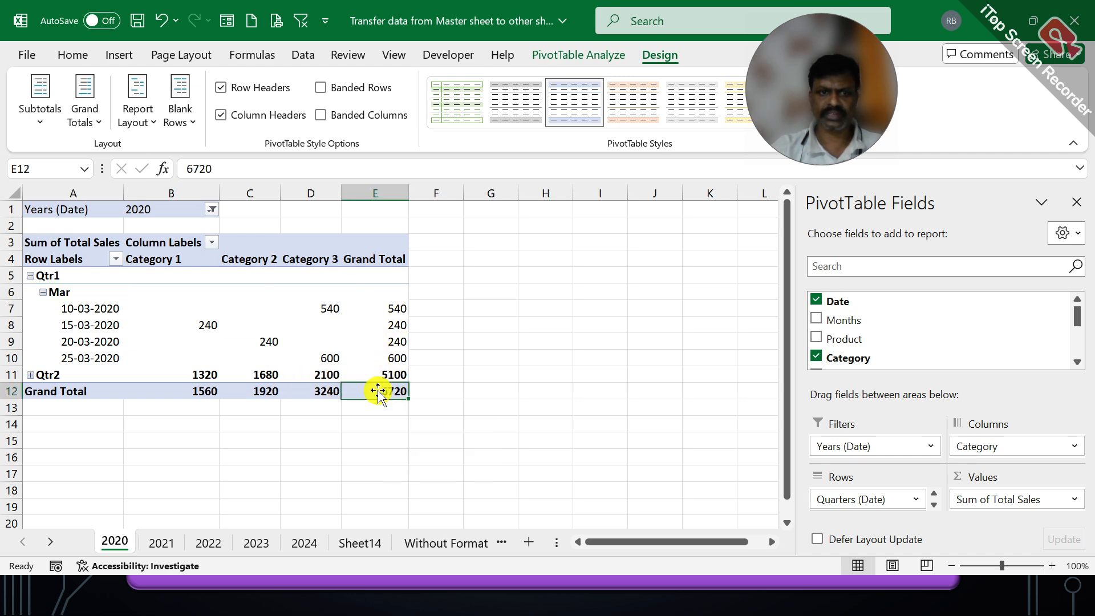
Step: Expand Qtr2 and Apr to verify, then collapse back to Qtr1 1620 and Qtr2 5100
{"action": "left_click", "coordinate": [30, 375]}
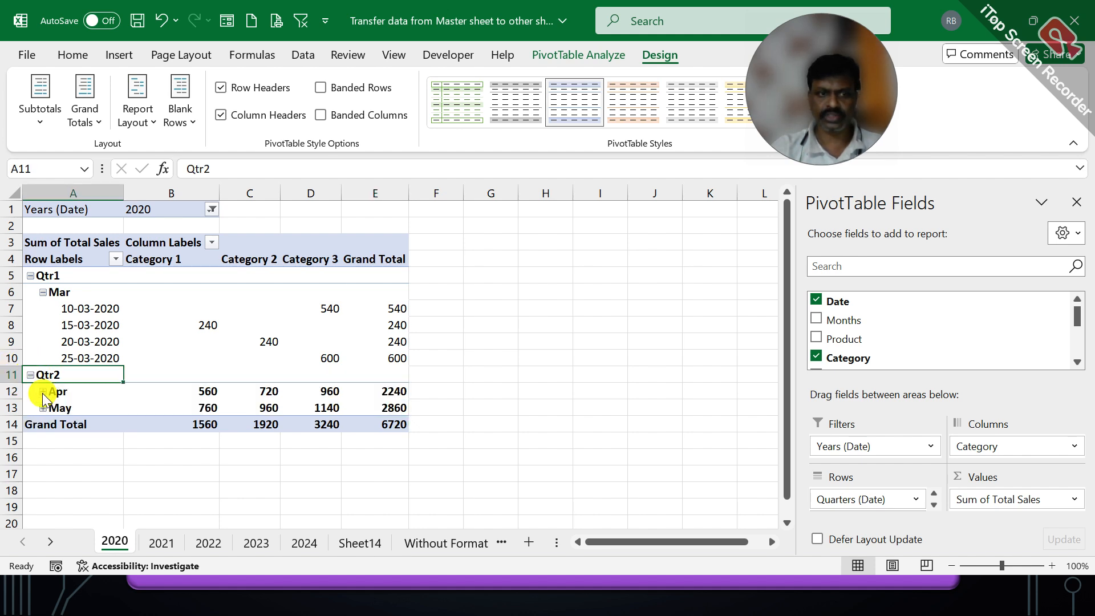
{"action": "left_click", "coordinate": [43, 391]}
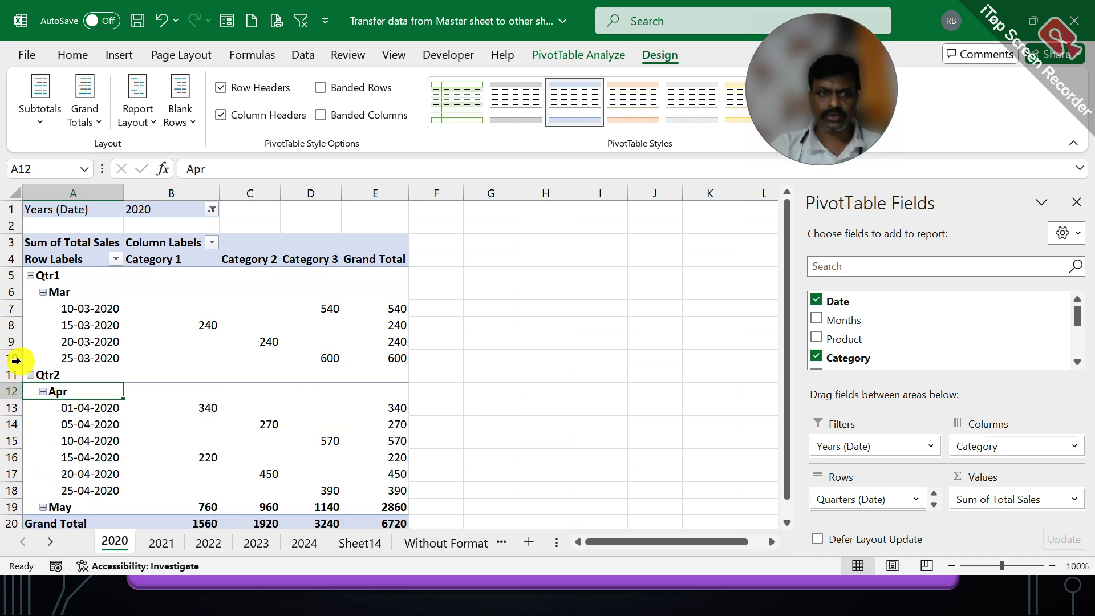
{"action": "left_click", "coordinate": [43, 392]}
{"action": "left_click", "coordinate": [30, 375]}
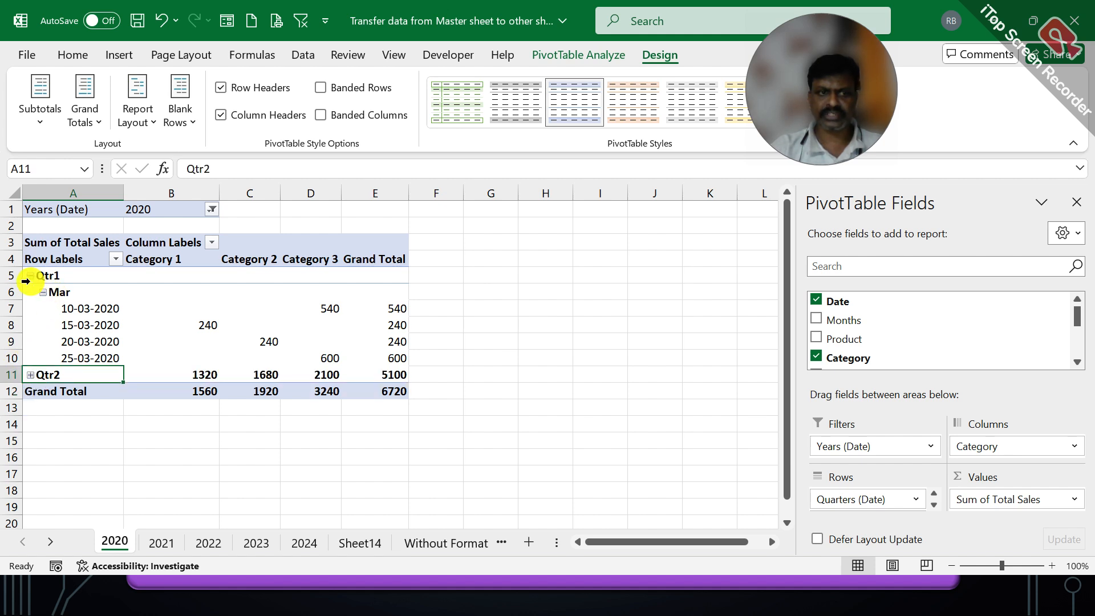
{"action": "left_click", "coordinate": [44, 293]}
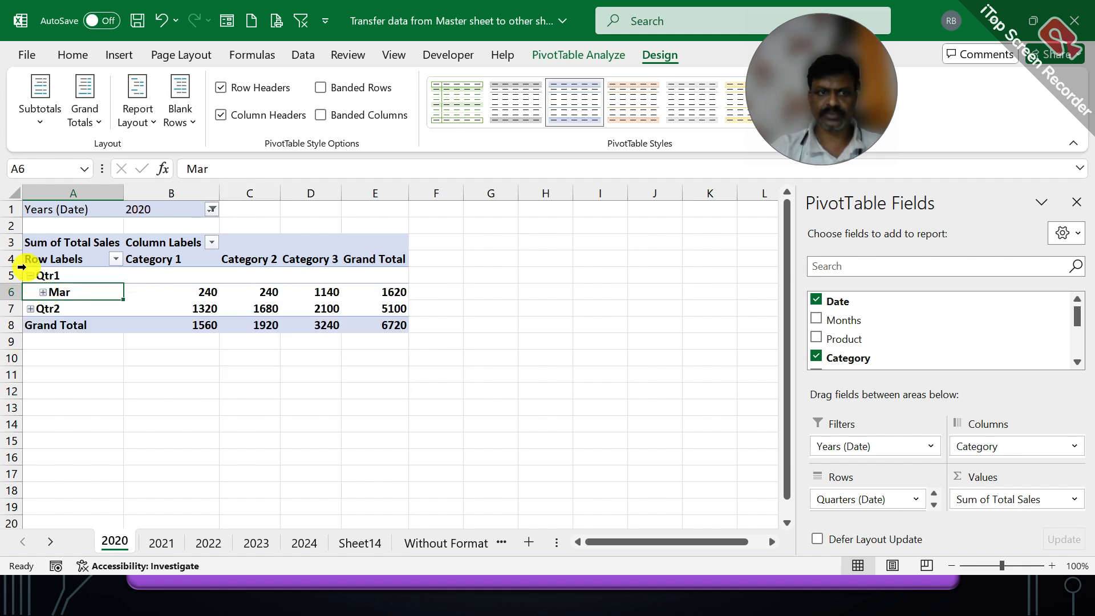
{"action": "left_click", "coordinate": [30, 275]}
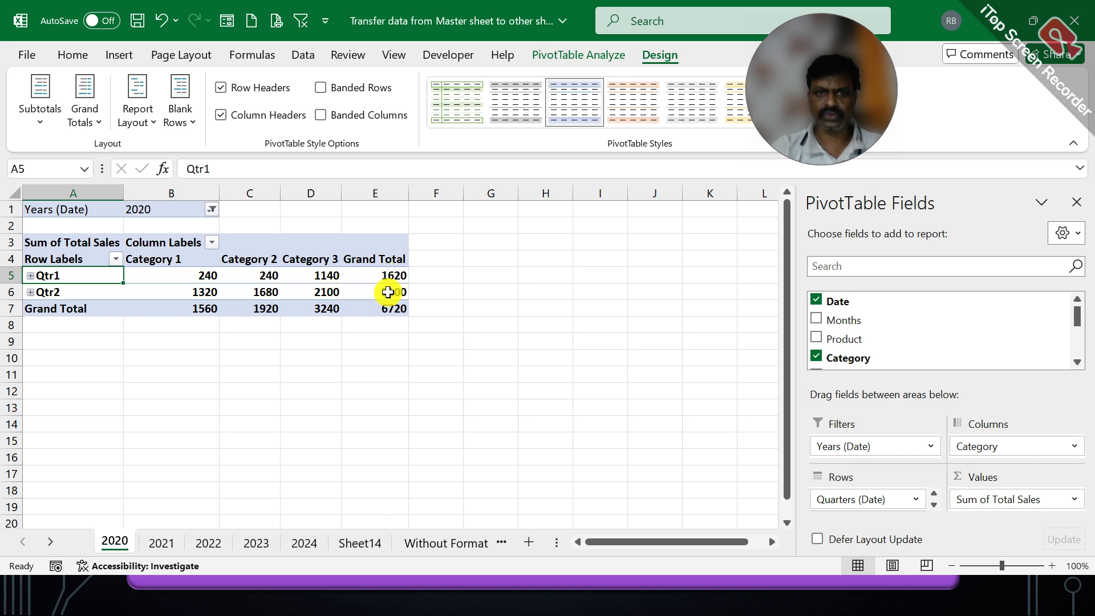
{"action": "mouse_move", "coordinate": [386, 295]}
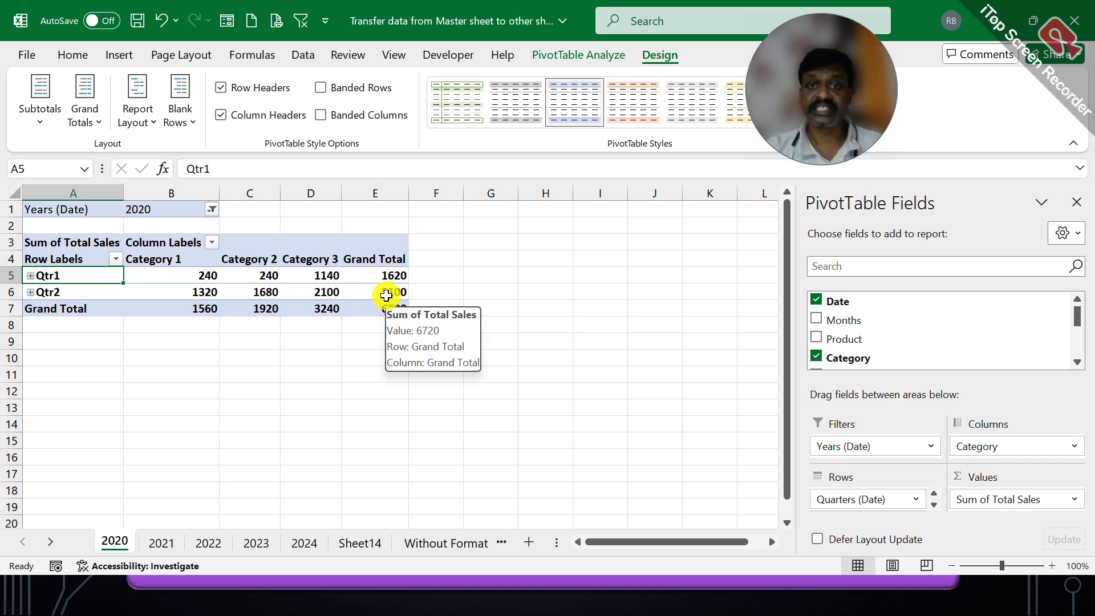
{"action": "left_click", "coordinate": [386, 294]}
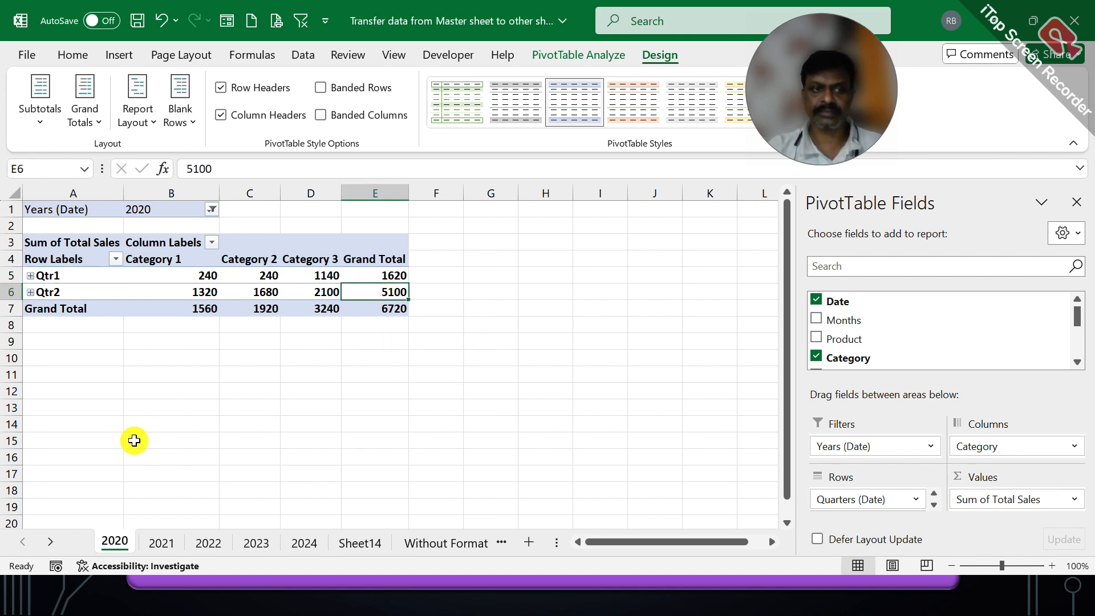
Step: Look over Sheet14 and the raw data, then open the Refresh options on the 2021 pivot sheet
{"action": "left_click", "coordinate": [361, 545]}
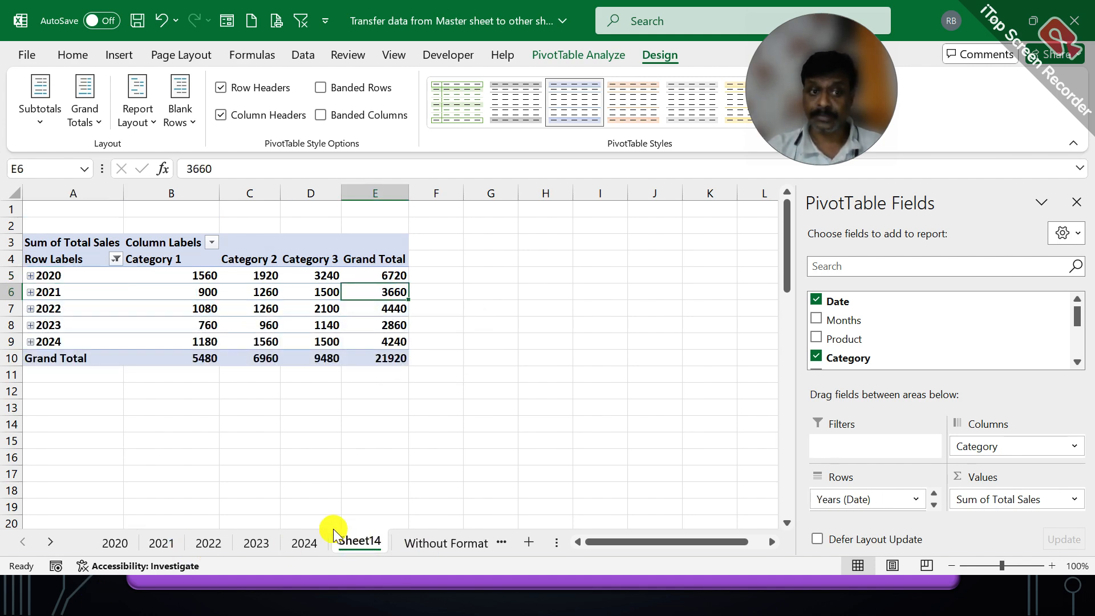
{"action": "left_click", "coordinate": [449, 545]}
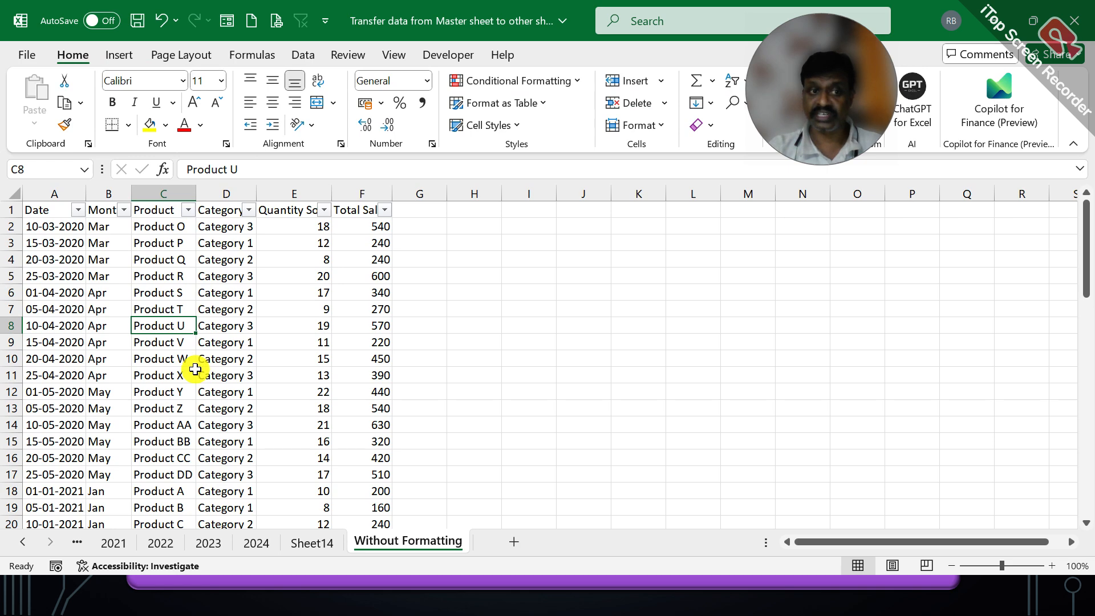
{"action": "left_click", "coordinate": [306, 544]}
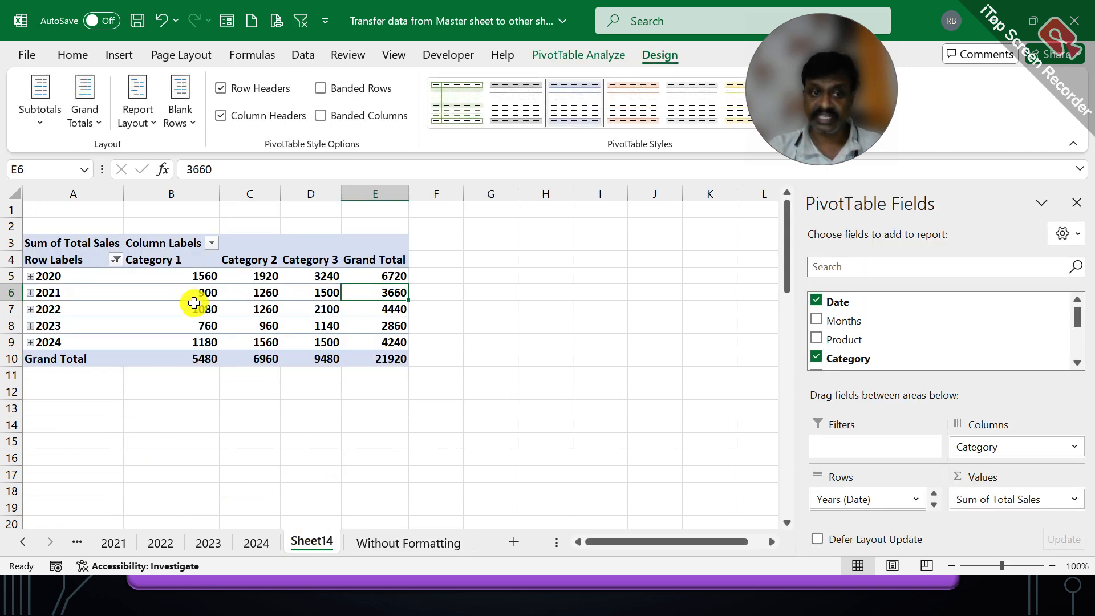
{"action": "left_click", "coordinate": [115, 544]}
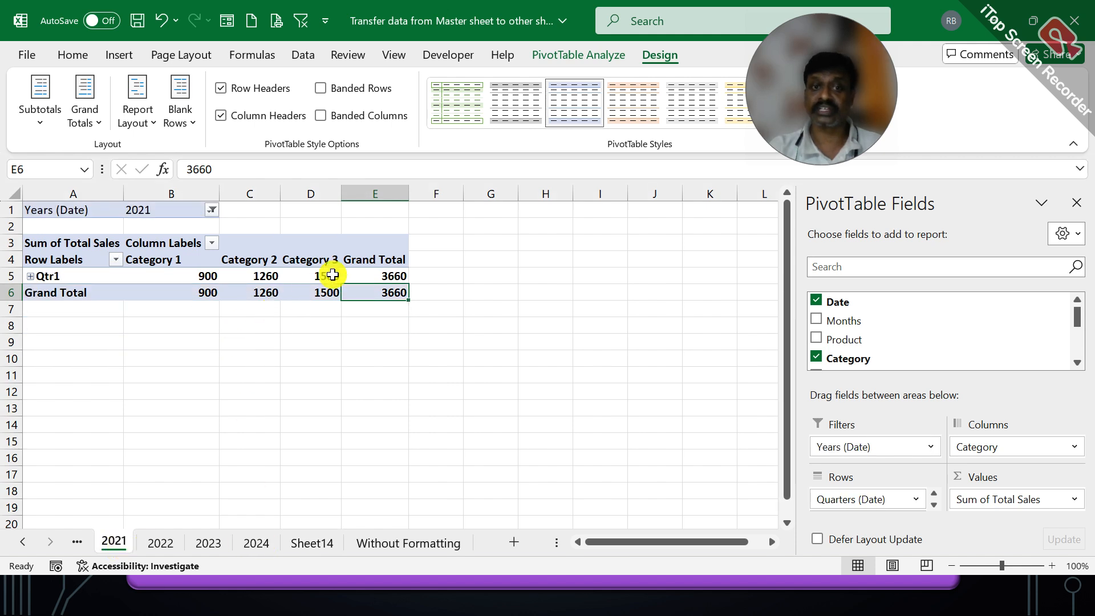
{"action": "left_click", "coordinate": [610, 51]}
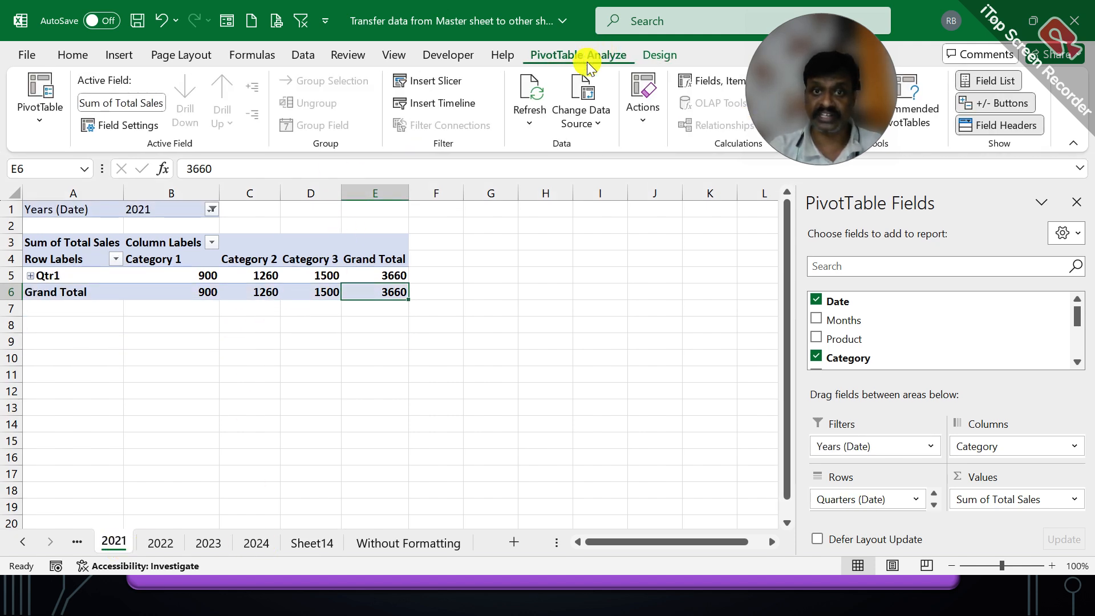
{"action": "left_click", "coordinate": [538, 121]}
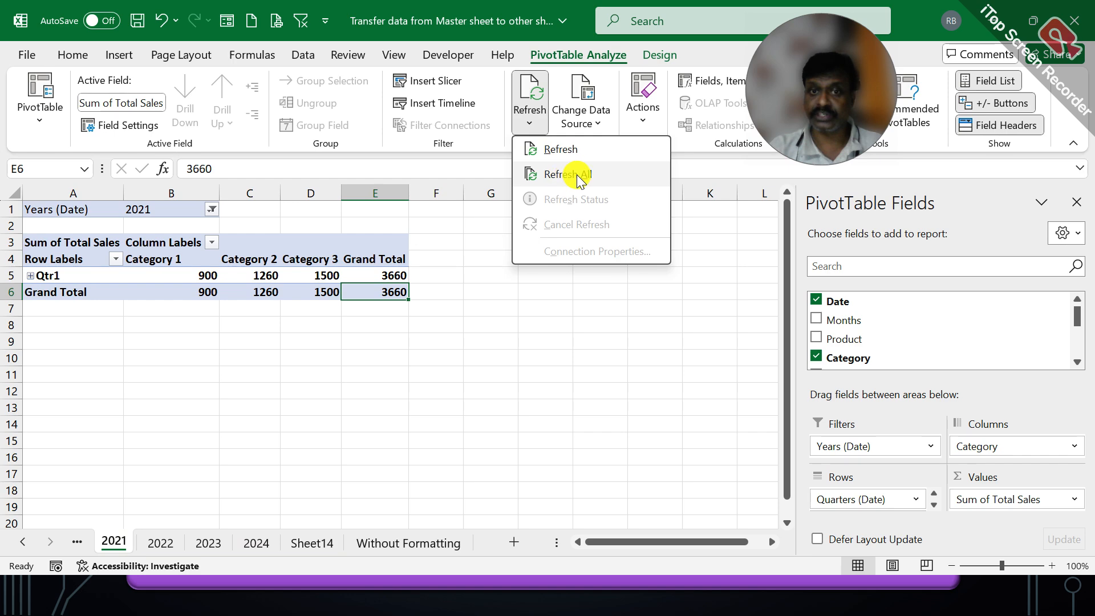